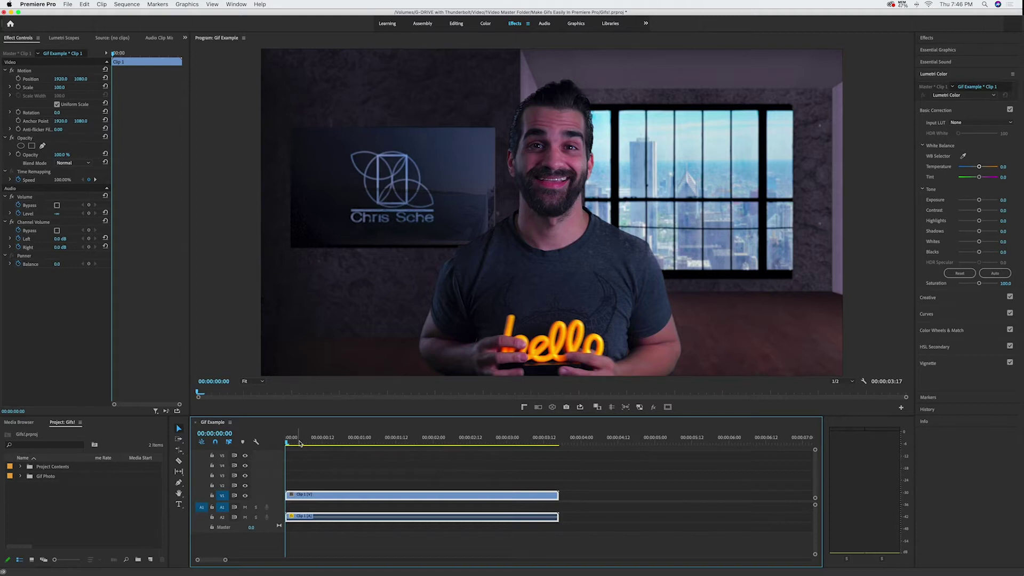
Open the Export Media settings for the Gif Example clip with Animated GIF as the format
{"action": "left_click", "coordinate": [359, 461]}
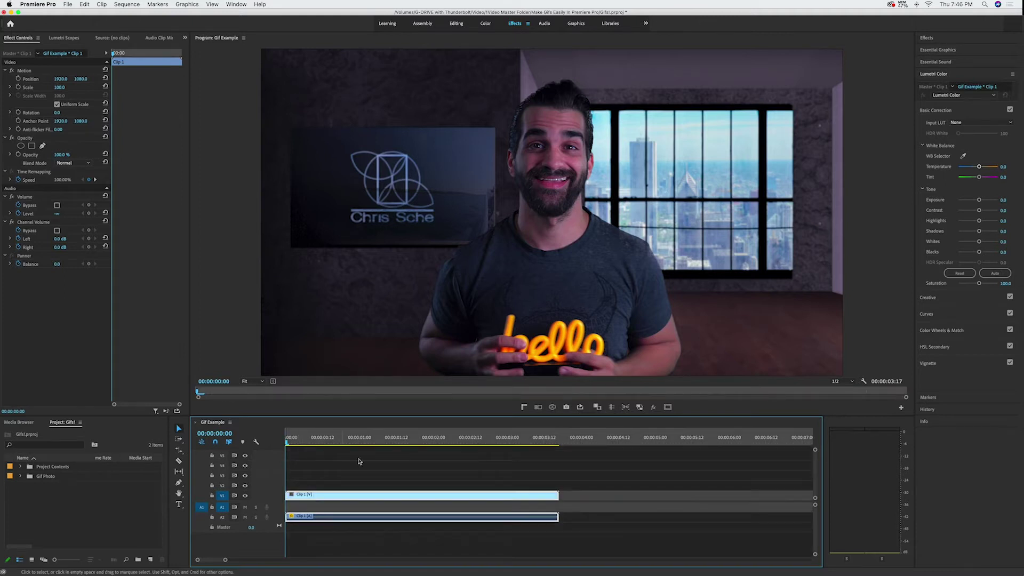
{"action": "left_click", "coordinate": [559, 442]}
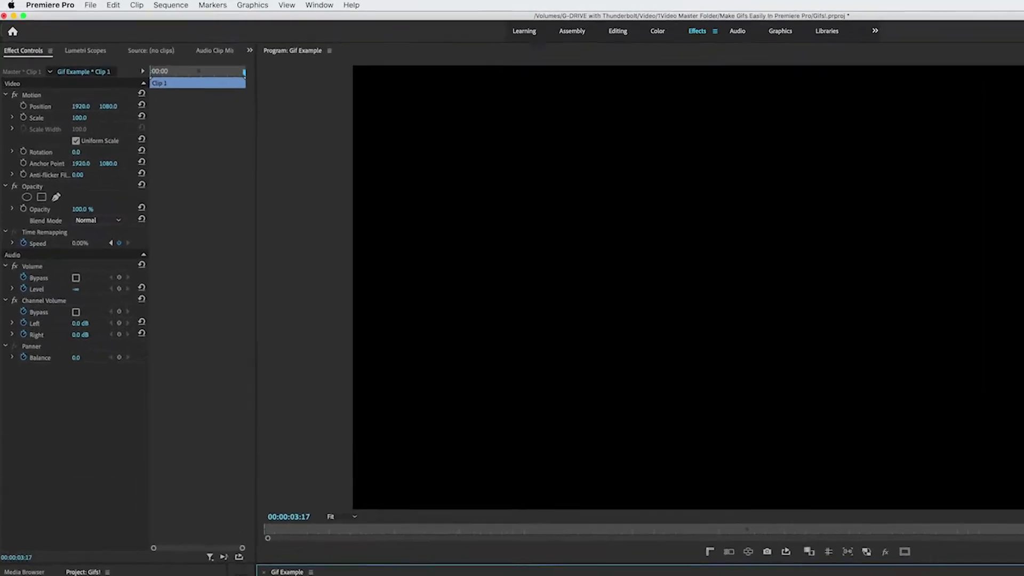
{"action": "left_click", "coordinate": [67, 5]}
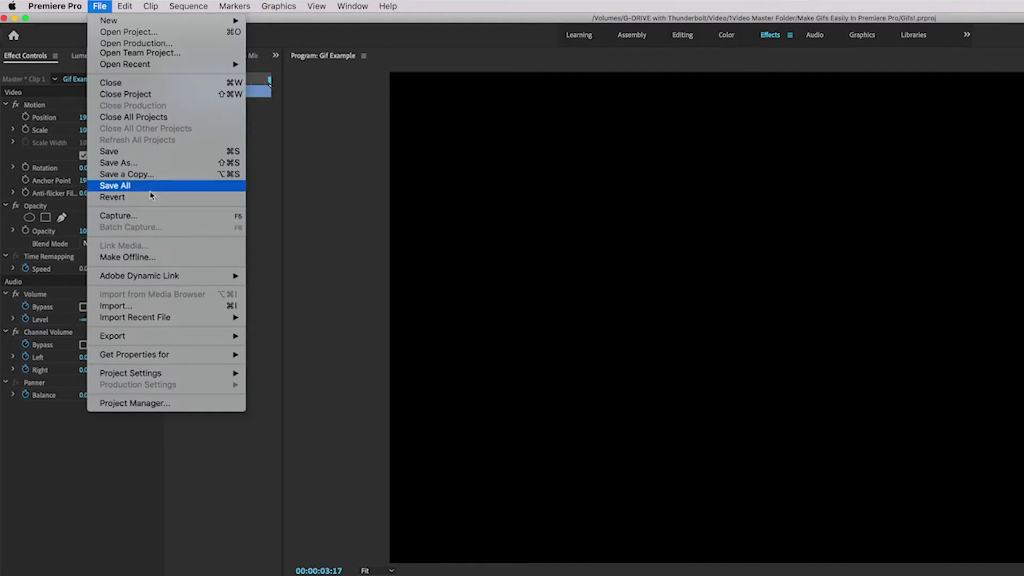
{"action": "mouse_move", "coordinate": [201, 342]}
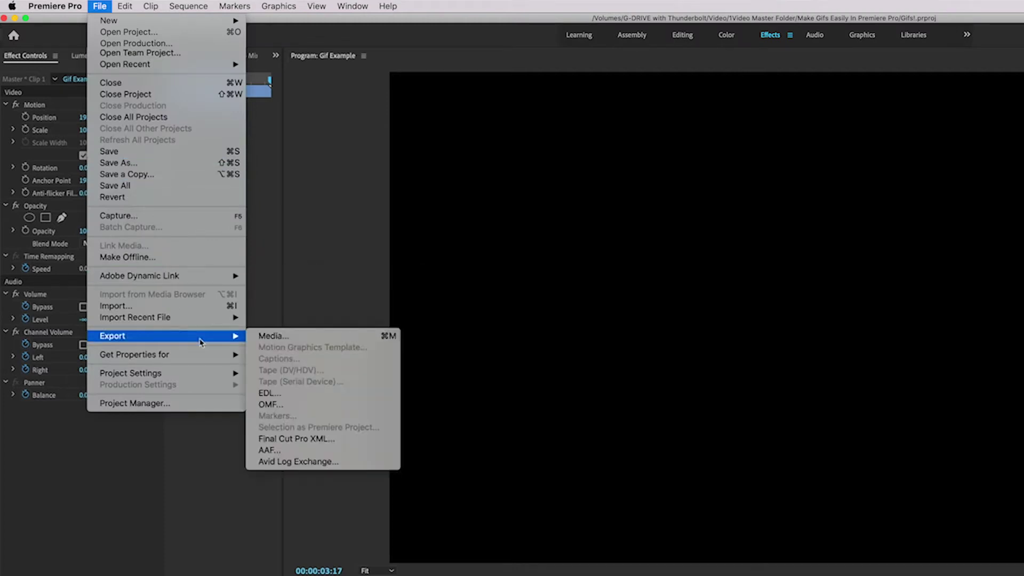
{"action": "left_click", "coordinate": [283, 336]}
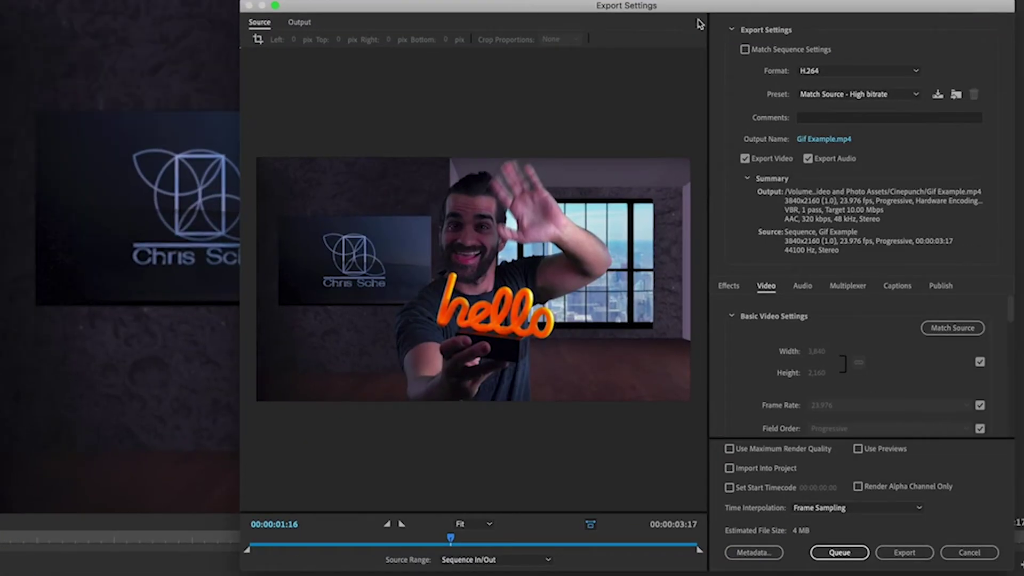
{"action": "left_click", "coordinate": [859, 70]}
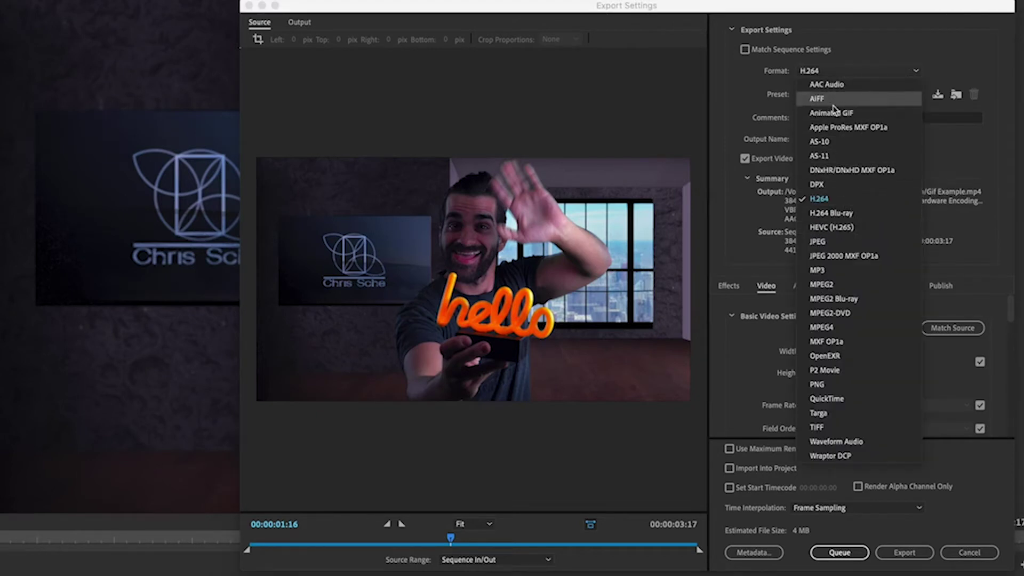
{"action": "left_click", "coordinate": [833, 113]}
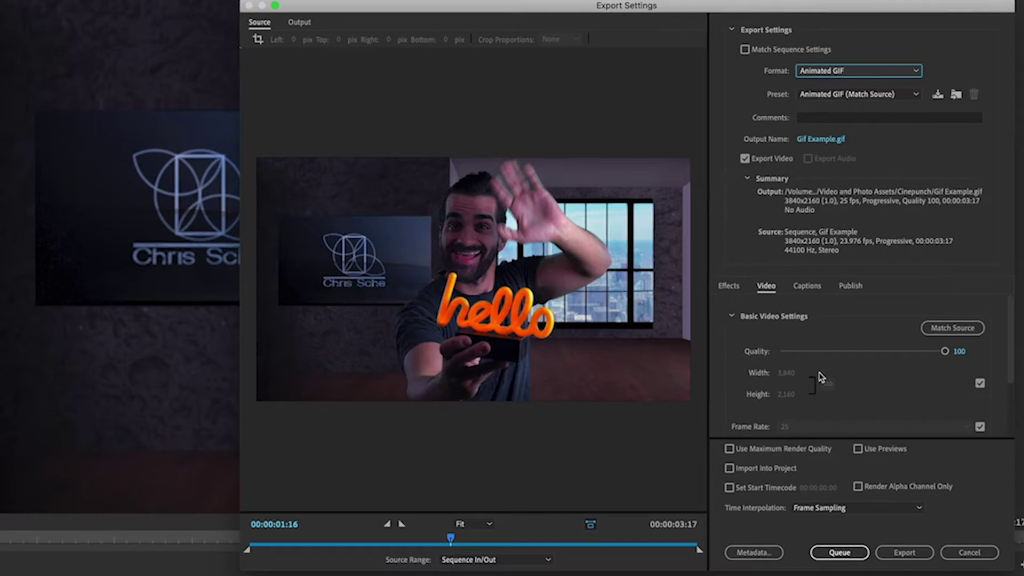
Set a custom output size of 720 x 405
{"action": "scroll", "coordinate": [821, 377], "scroll_direction": "down", "scroll_amount": 2}
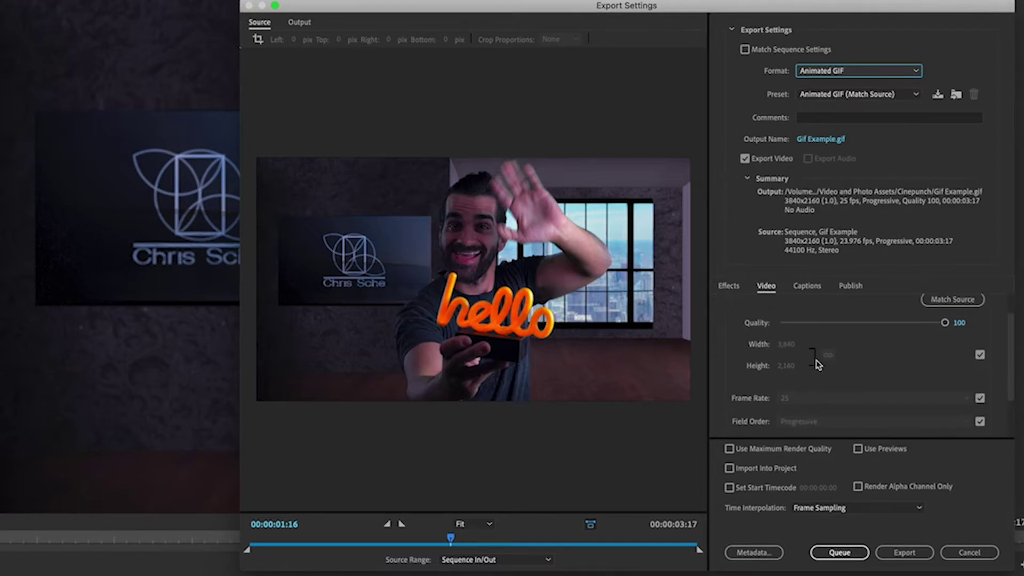
{"action": "left_click", "coordinate": [980, 355]}
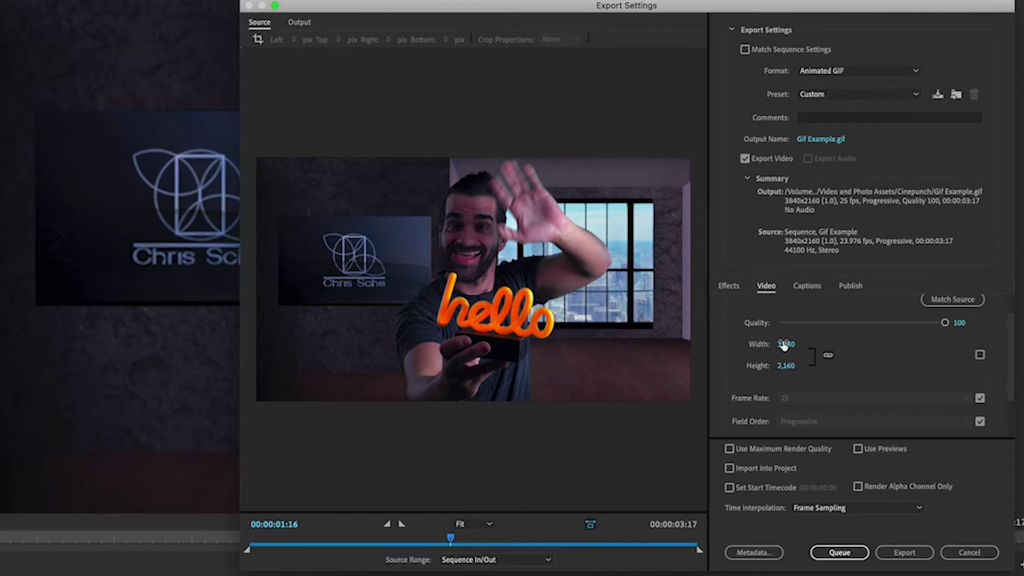
{"action": "left_click_drag", "start_coordinate": [784, 345], "coordinate": [696, 342]}
{"action": "left_click", "coordinate": [787, 345]}
{"action": "type", "text": "720"}
{"action": "key", "text": "Return"}
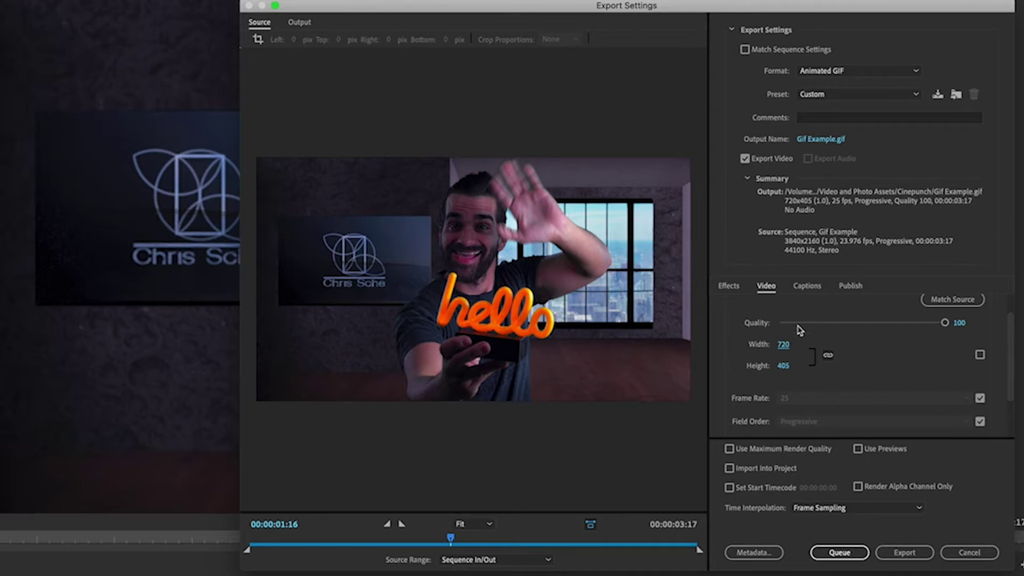
Set the frame rate to 10 fps and quality to 85, then export the GIF
{"action": "left_click", "coordinate": [980, 399]}
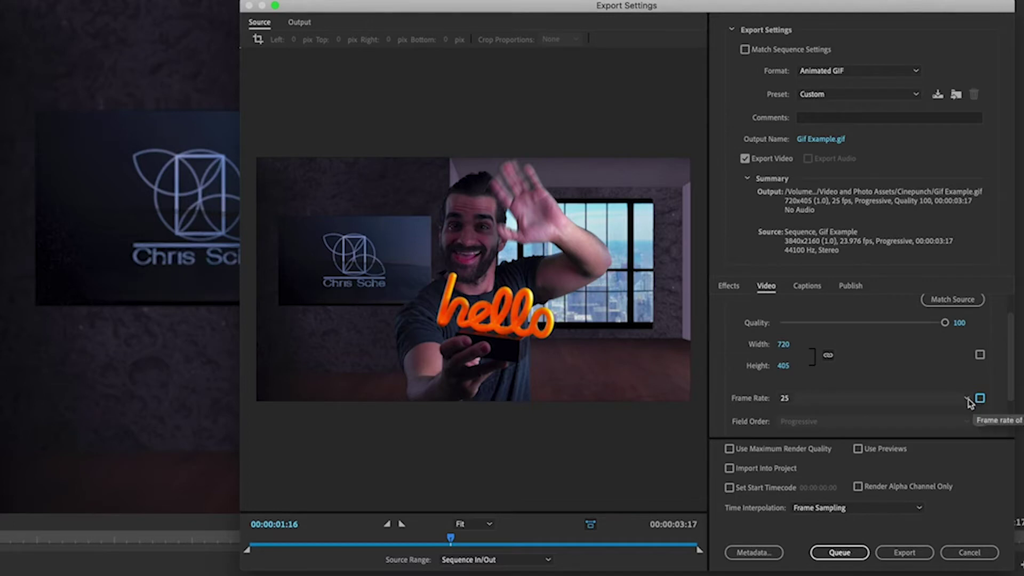
{"action": "left_click", "coordinate": [967, 398]}
{"action": "left_click", "coordinate": [837, 472]}
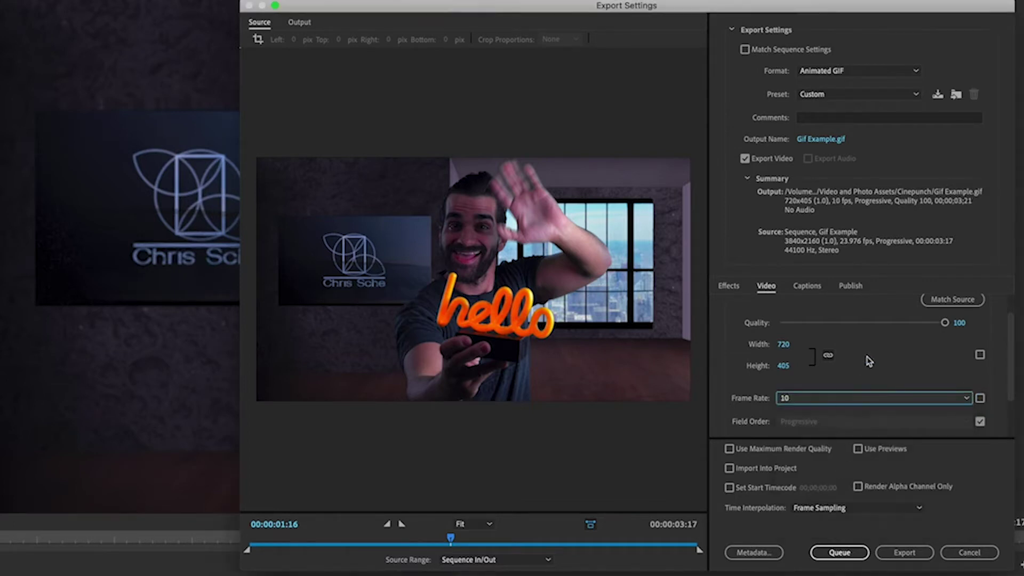
{"action": "scroll", "coordinate": [886, 368], "scroll_direction": "up", "scroll_amount": 1}
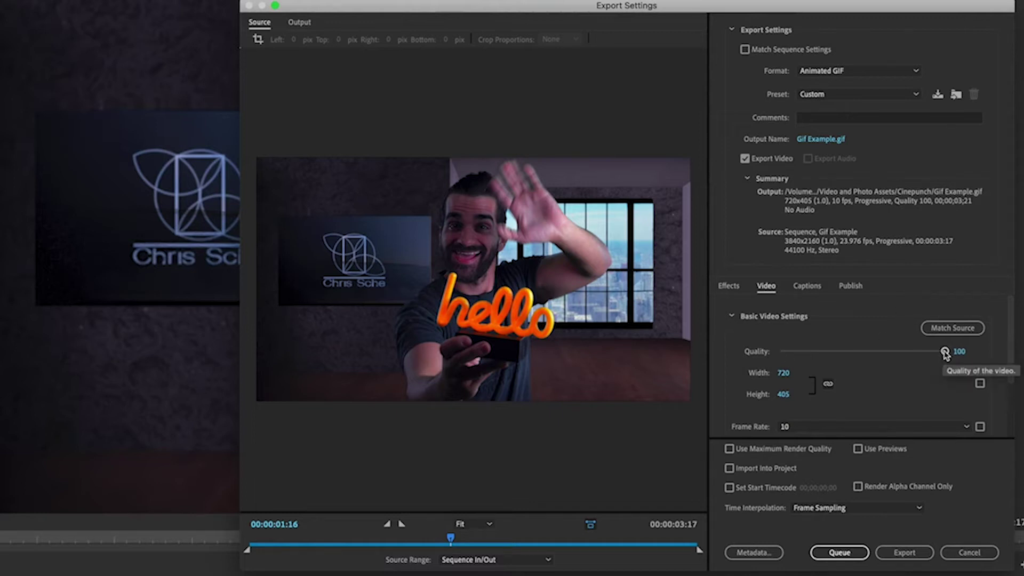
{"action": "left_click_drag", "start_coordinate": [945, 353], "coordinate": [920, 359]}
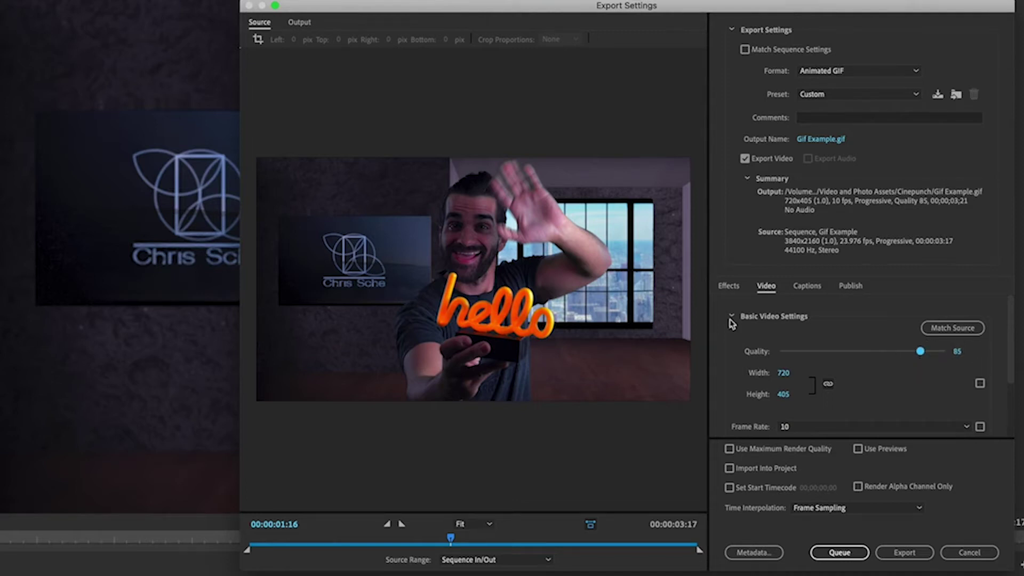
{"action": "scroll", "coordinate": [899, 374], "scroll_direction": "down", "scroll_amount": 3}
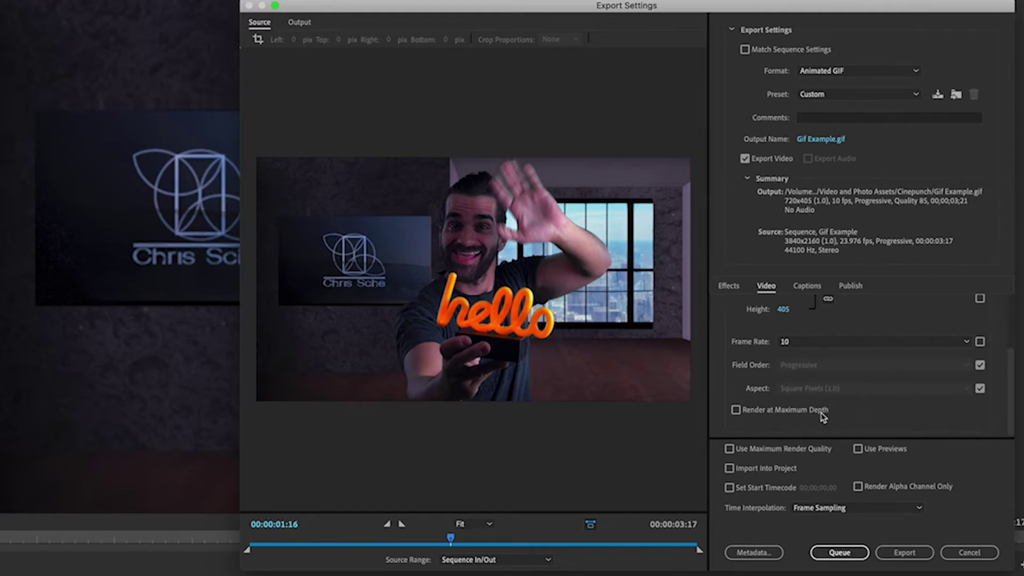
{"action": "left_click", "coordinate": [905, 553]}
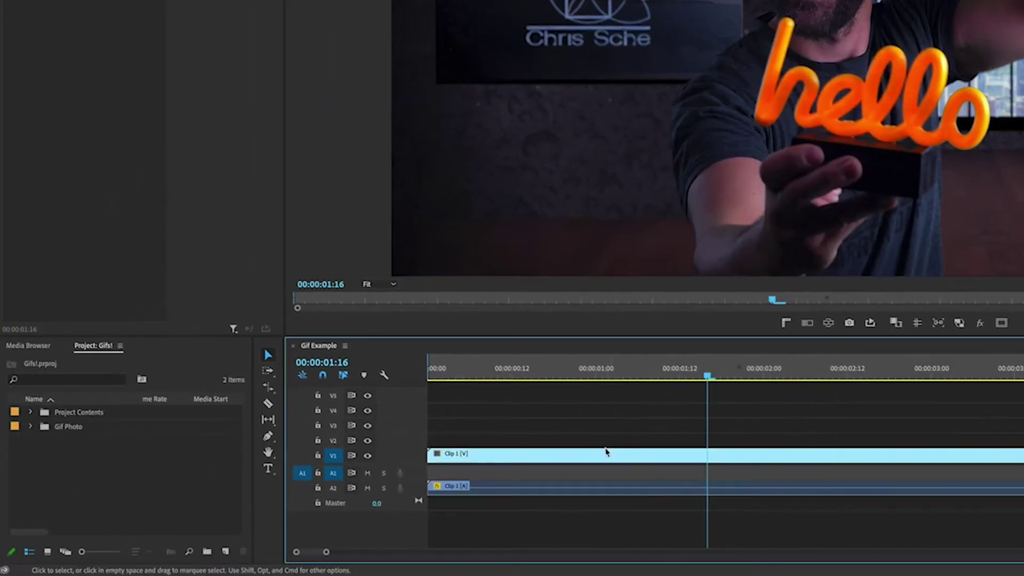
Delete the clip from the Gif Example sequence, expand the Gif Photo bin and reset the playhead
{"action": "left_click", "coordinate": [622, 463]}
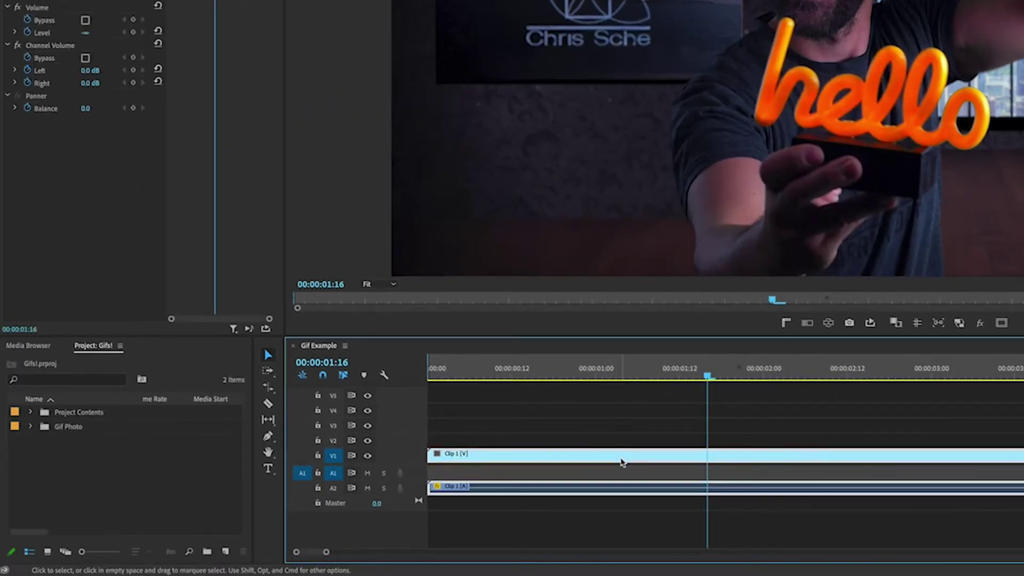
{"action": "key", "text": "Delete"}
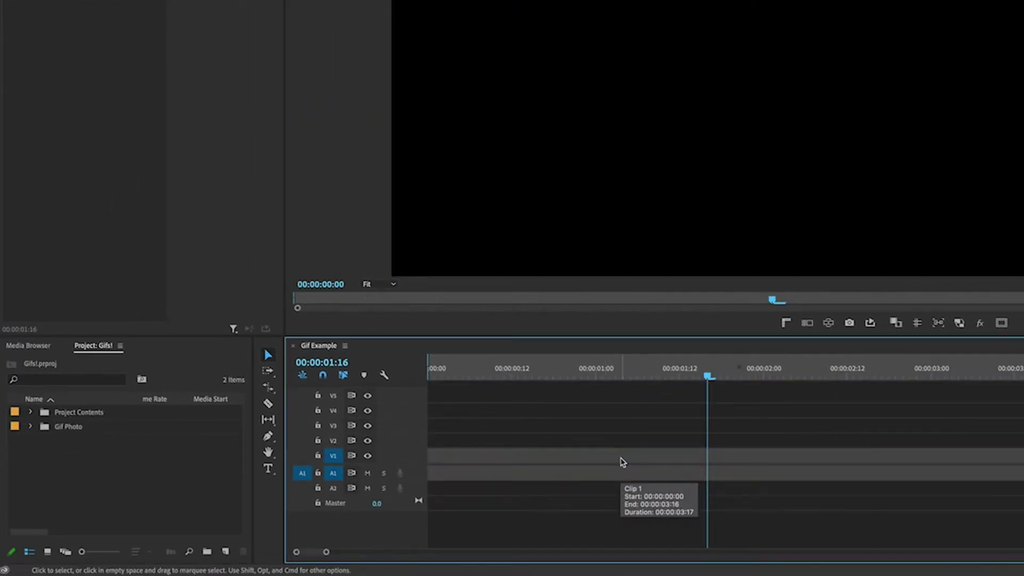
{"action": "left_click", "coordinate": [29, 428]}
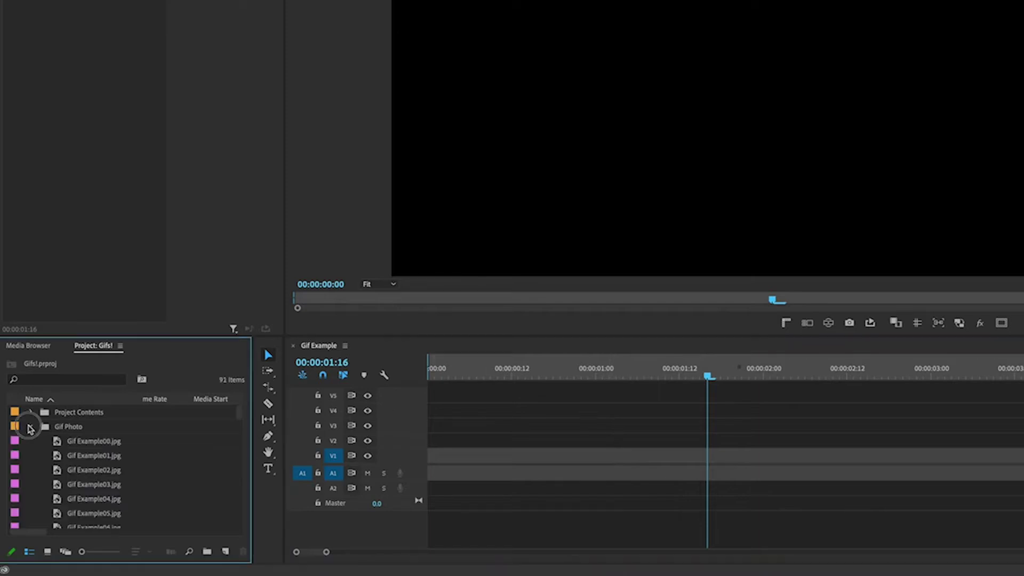
{"action": "scroll", "coordinate": [146, 460], "scroll_direction": "down", "scroll_amount": 2}
{"action": "scroll", "coordinate": [145, 461], "scroll_direction": "up", "scroll_amount": 1}
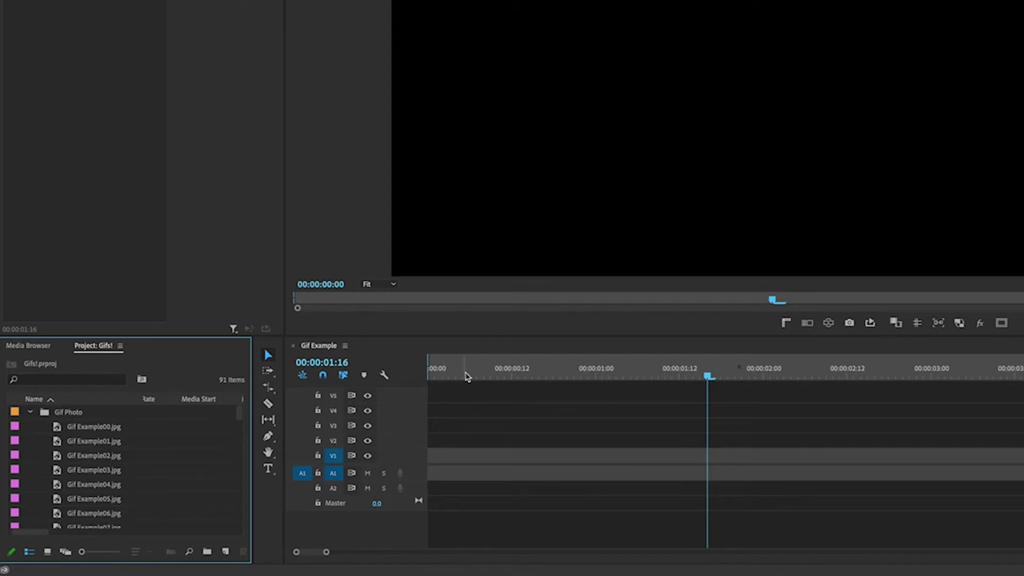
{"action": "left_click", "coordinate": [632, 376]}
{"action": "mouse_move", "coordinate": [632, 375]}
{"action": "left_mouse_down"}
{"action": "mouse_move", "coordinate": [411, 370]}
{"action": "mouse_move", "coordinate": [613, 372]}
{"action": "left_mouse_up"}
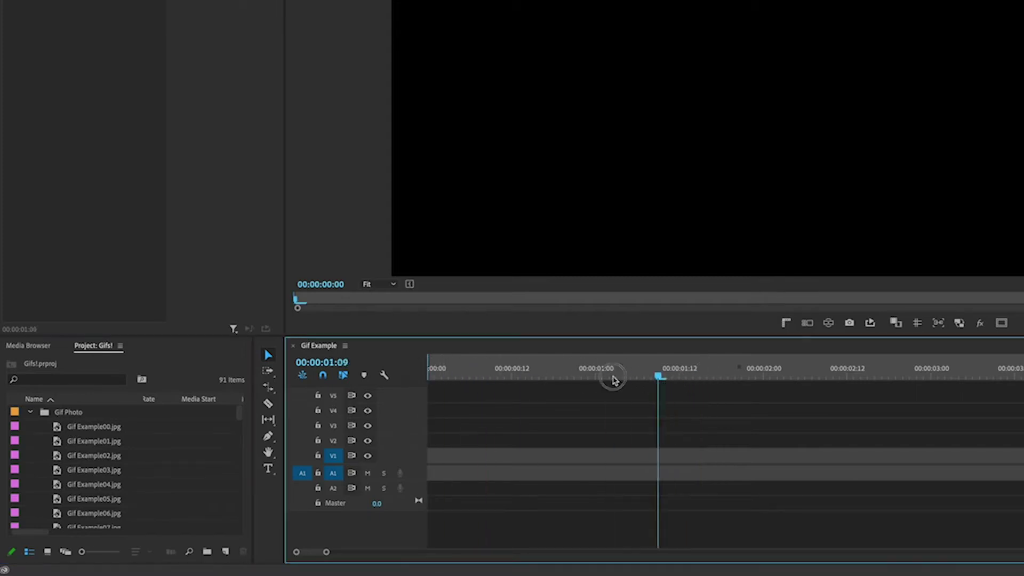
{"action": "key", "text": "Home"}
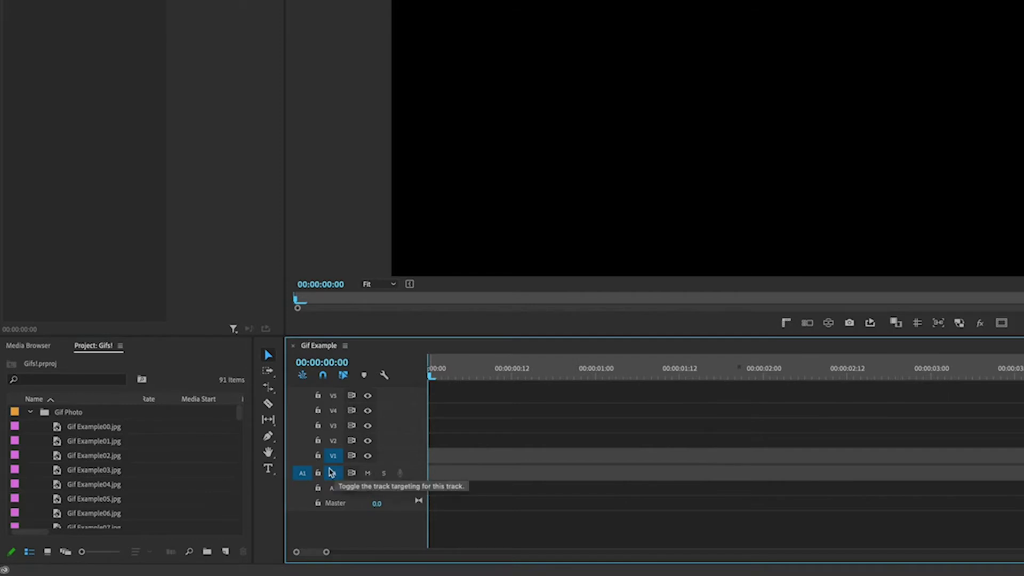
Sort the Gif Photo stills by name ascending and select all the numbered JPGs
{"action": "left_click", "coordinate": [144, 457]}
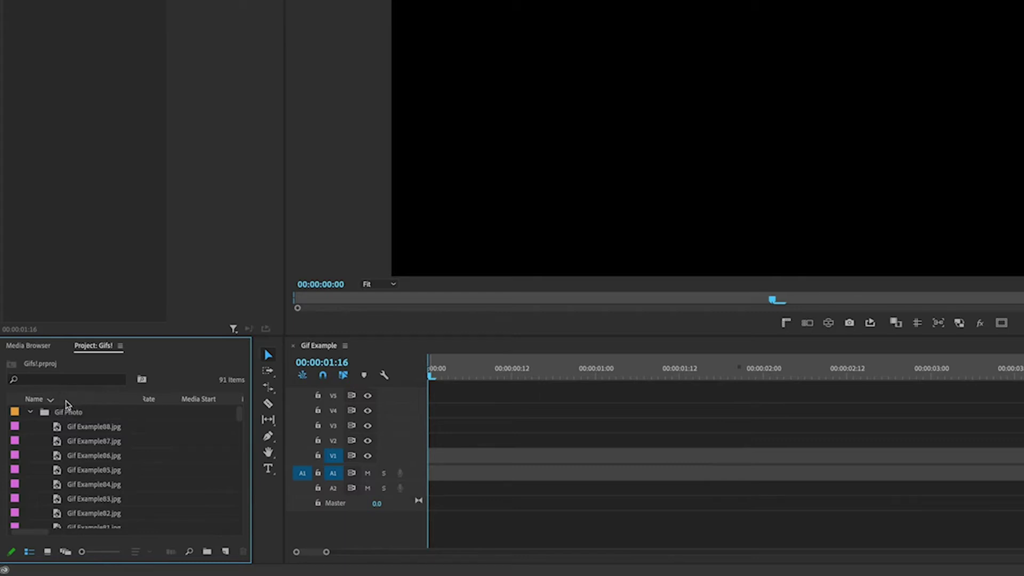
{"action": "left_click", "coordinate": [25, 399]}
{"action": "key", "text": "shift+3"}
{"action": "key", "text": "Home"}
{"action": "left_click", "coordinate": [39, 429]}
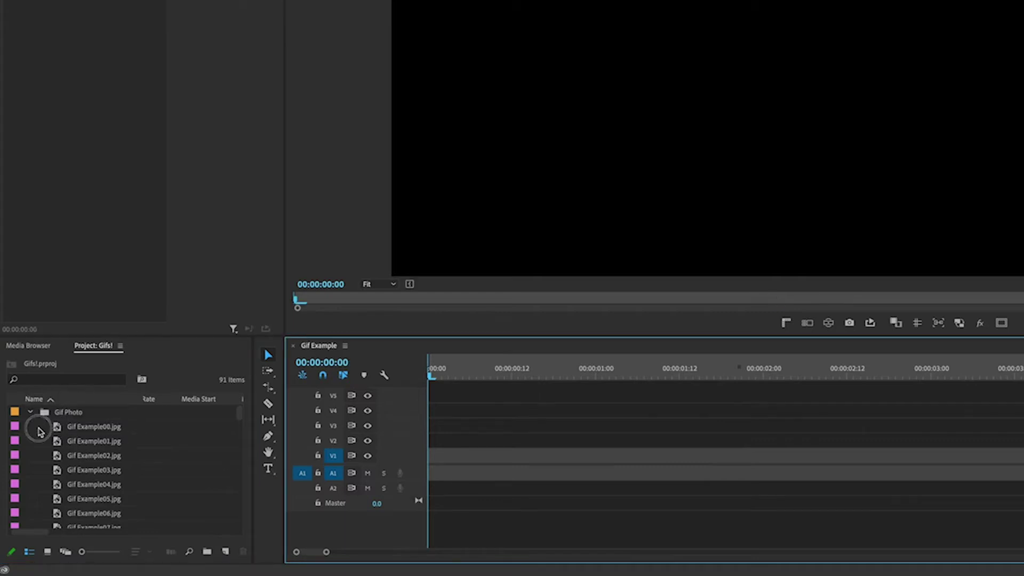
{"action": "left_click_drag", "start_coordinate": [38, 429], "coordinate": [171, 552]}
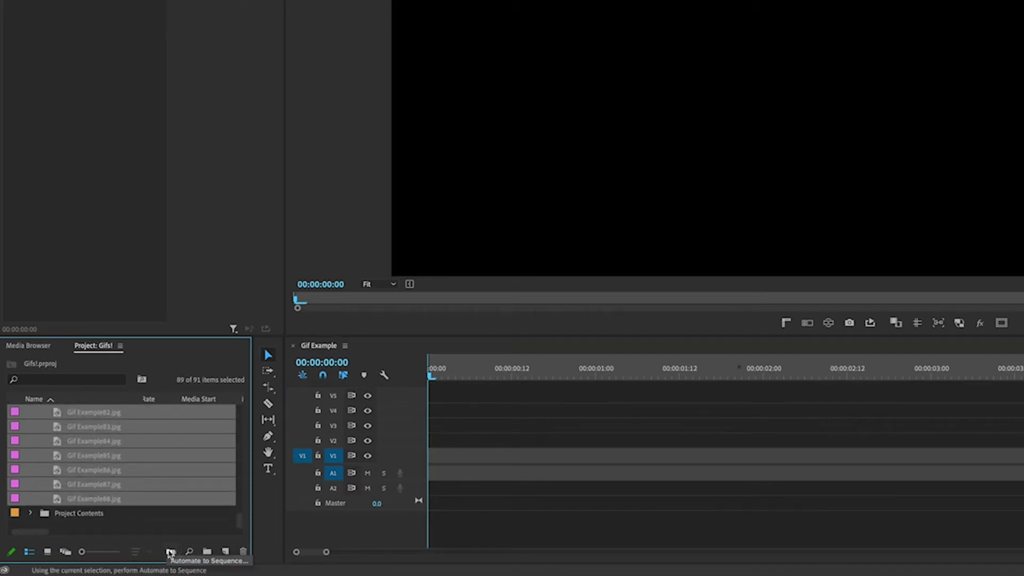
Automate the stills to the sequence in Sort Order, sequentially, at 1 frame per still
{"action": "left_click", "coordinate": [171, 552]}
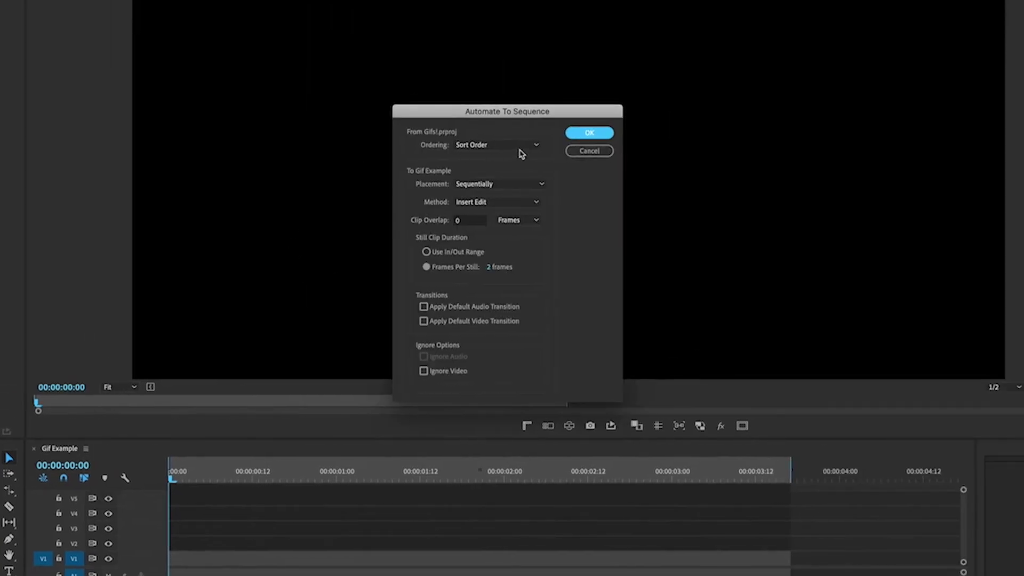
{"action": "left_click", "coordinate": [486, 149]}
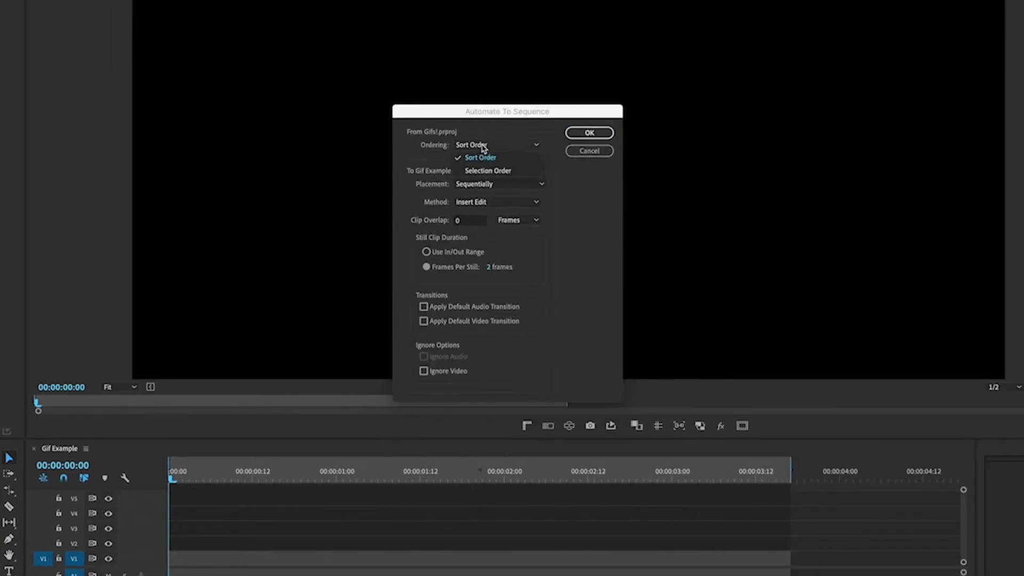
{"action": "left_click", "coordinate": [482, 146]}
{"action": "left_click", "coordinate": [480, 186]}
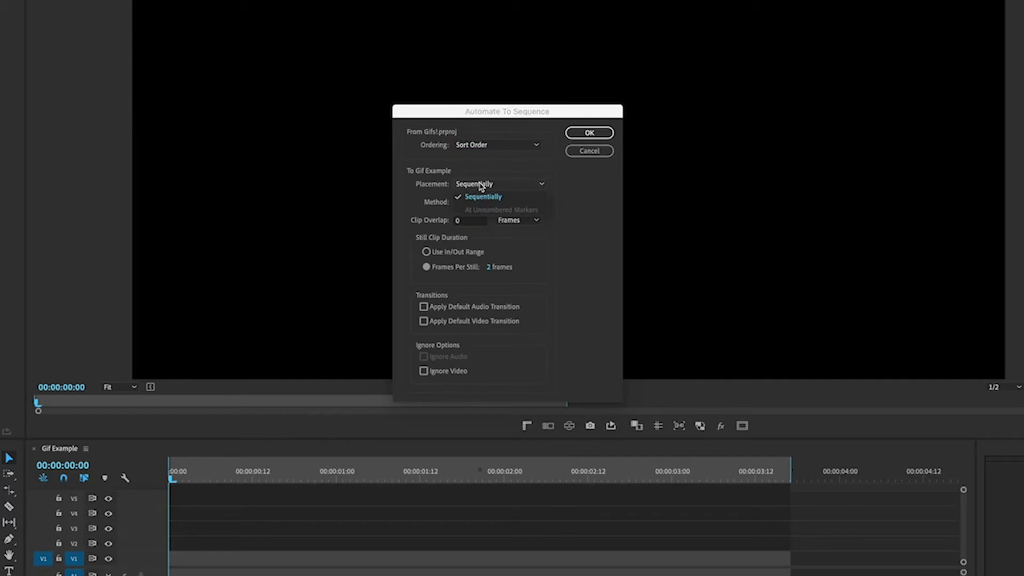
{"action": "left_click", "coordinate": [482, 188]}
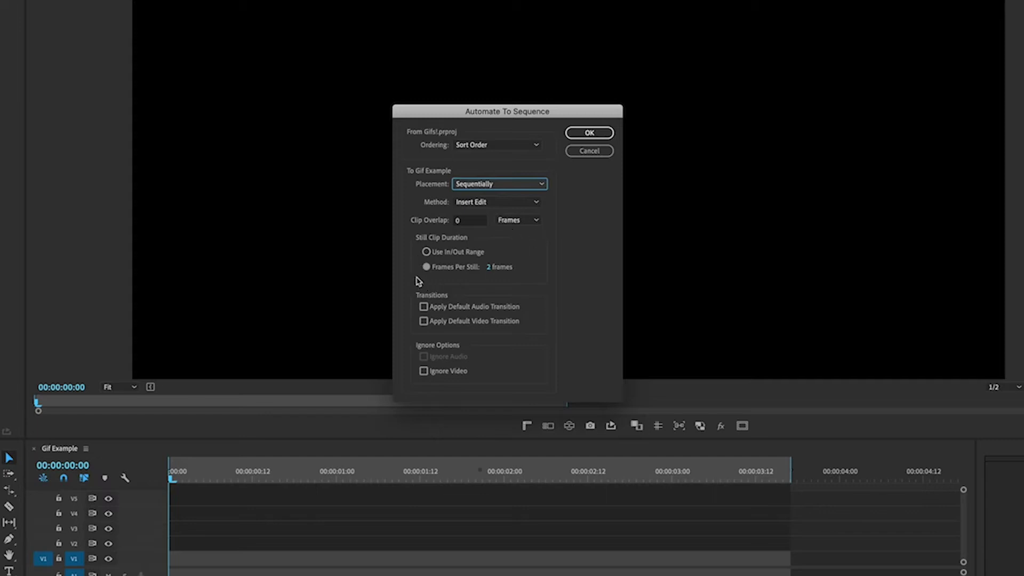
{"action": "left_click", "coordinate": [491, 267]}
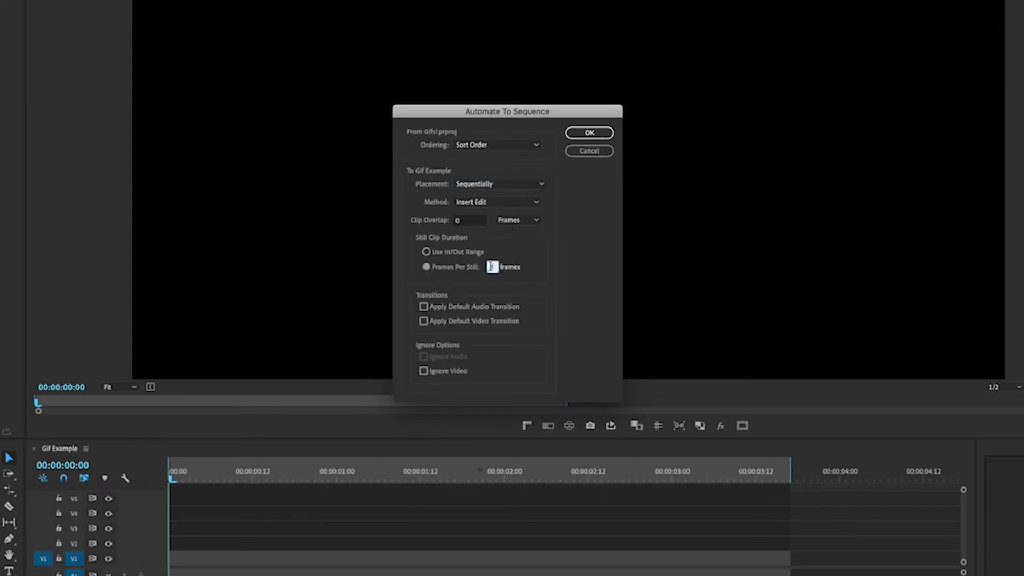
{"action": "type", "text": "1"}
{"action": "key", "text": "Tab"}
{"action": "left_click", "coordinate": [589, 133]}
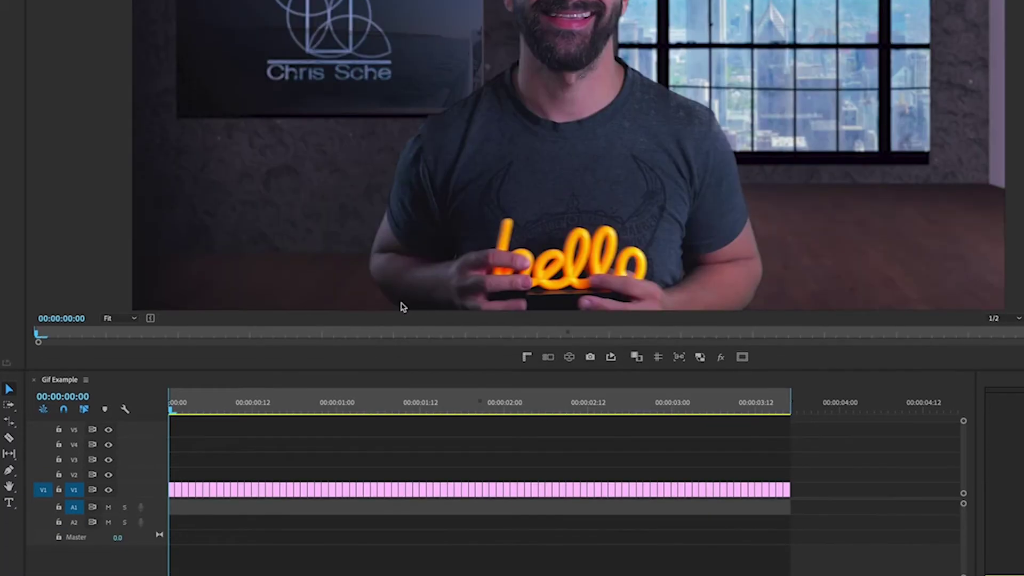
Preview the stills sequence and export it as a 720x405, 10 fps animated GIF
{"action": "left_click_drag", "start_coordinate": [190, 404], "coordinate": [175, 359]}
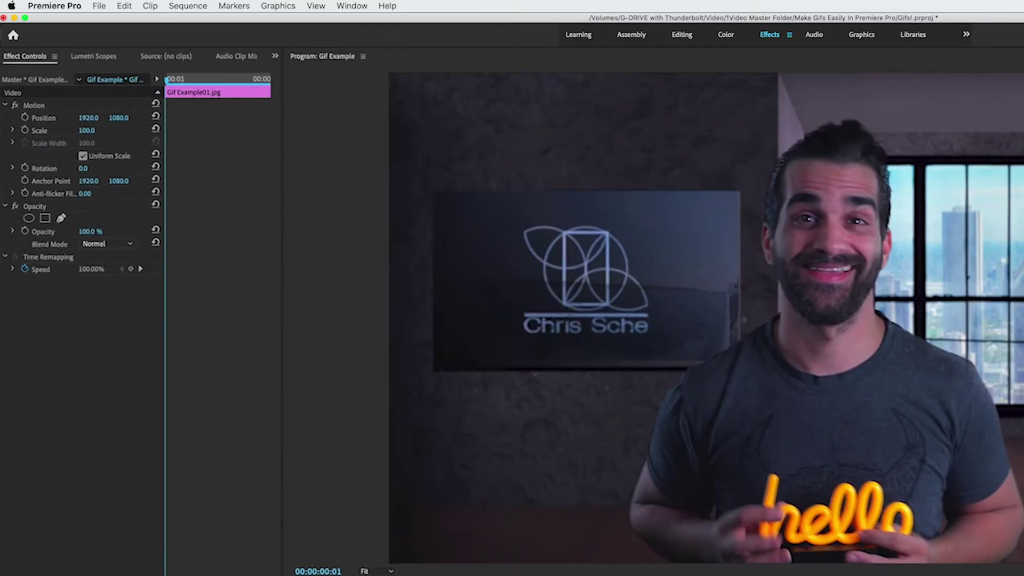
{"action": "left_click", "coordinate": [99, 5]}
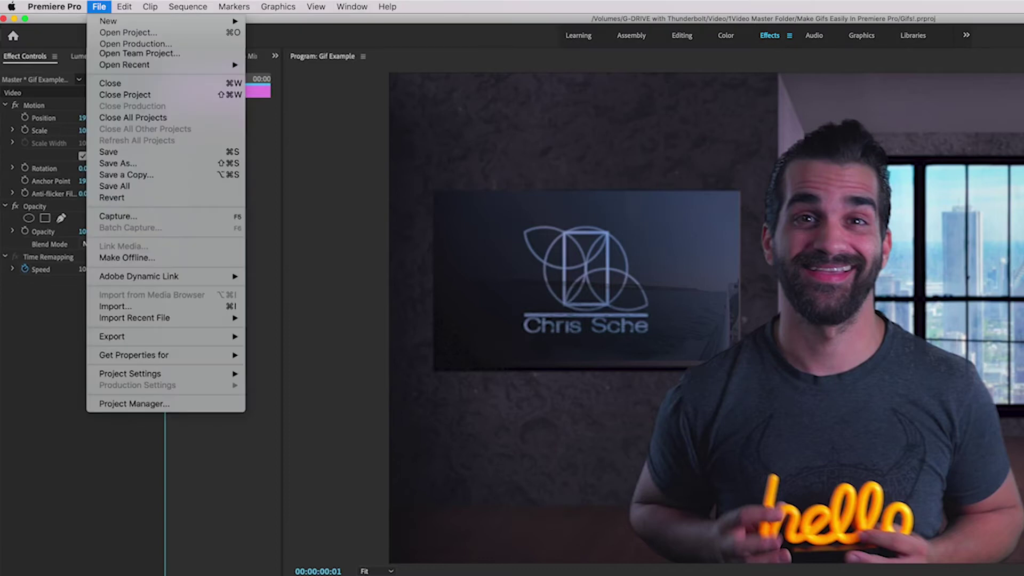
{"action": "mouse_move", "coordinate": [160, 337]}
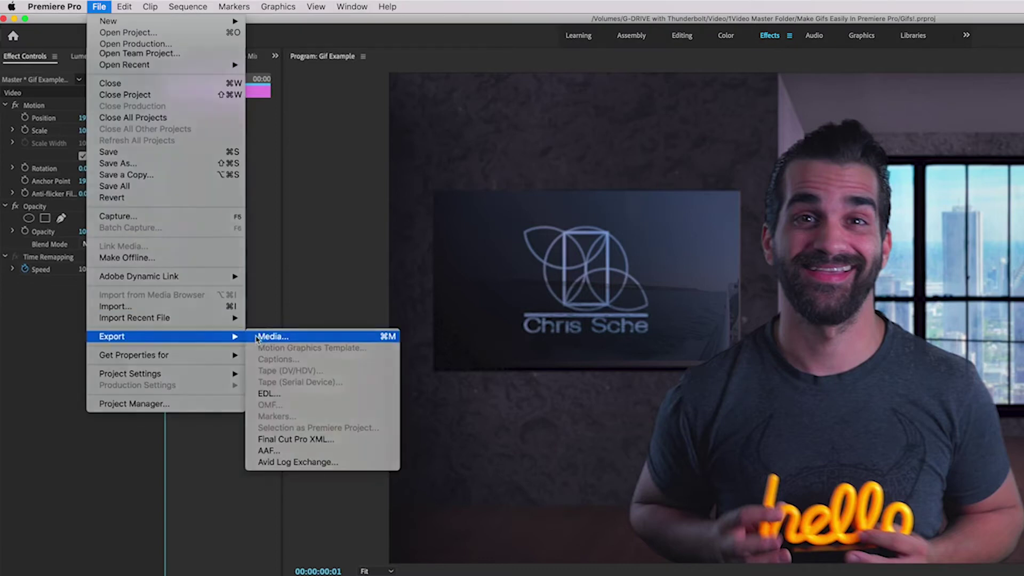
{"action": "left_click", "coordinate": [272, 336]}
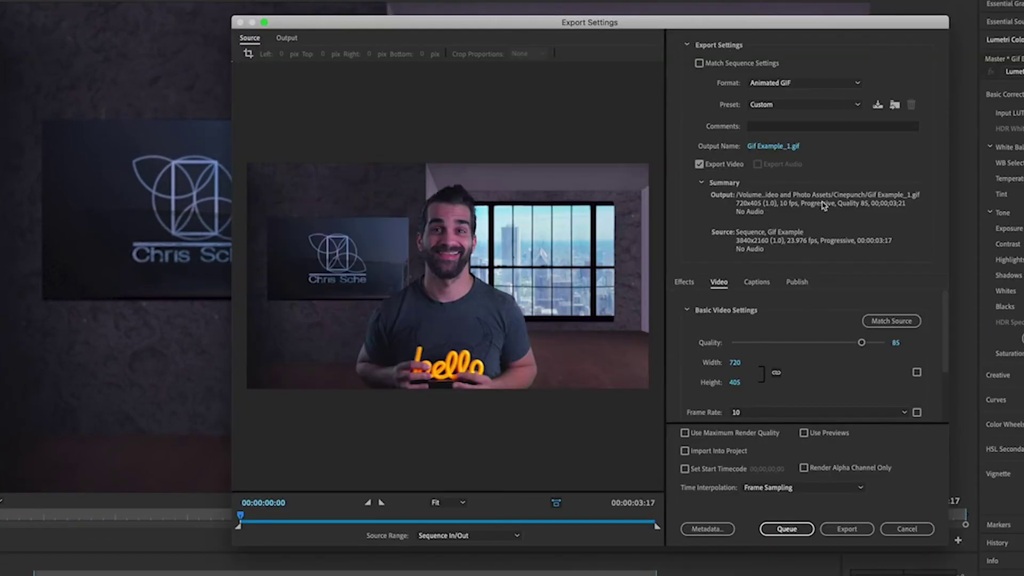
{"action": "scroll", "coordinate": [780, 419], "scroll_direction": "down", "scroll_amount": 3}
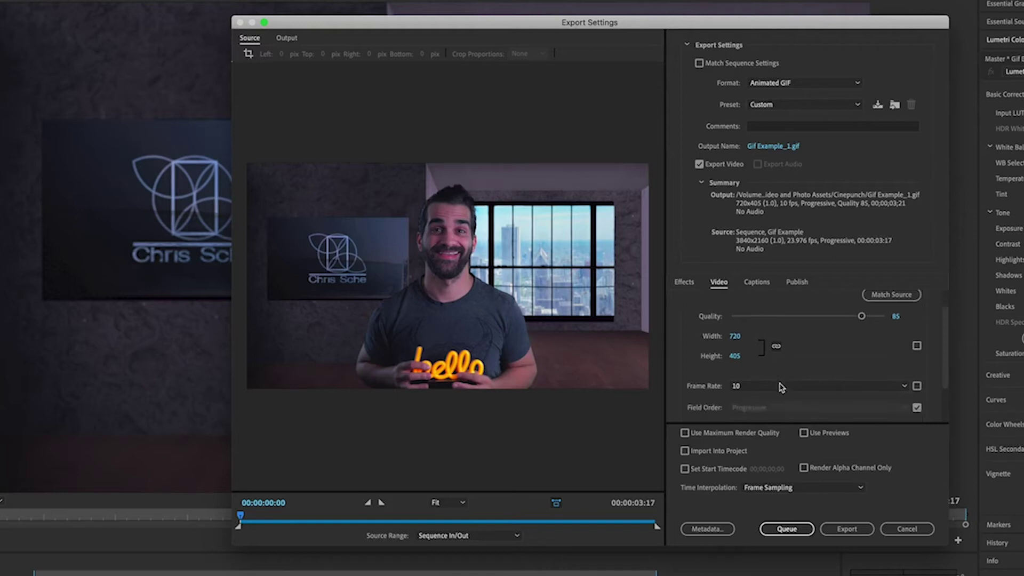
{"action": "left_click", "coordinate": [848, 530]}
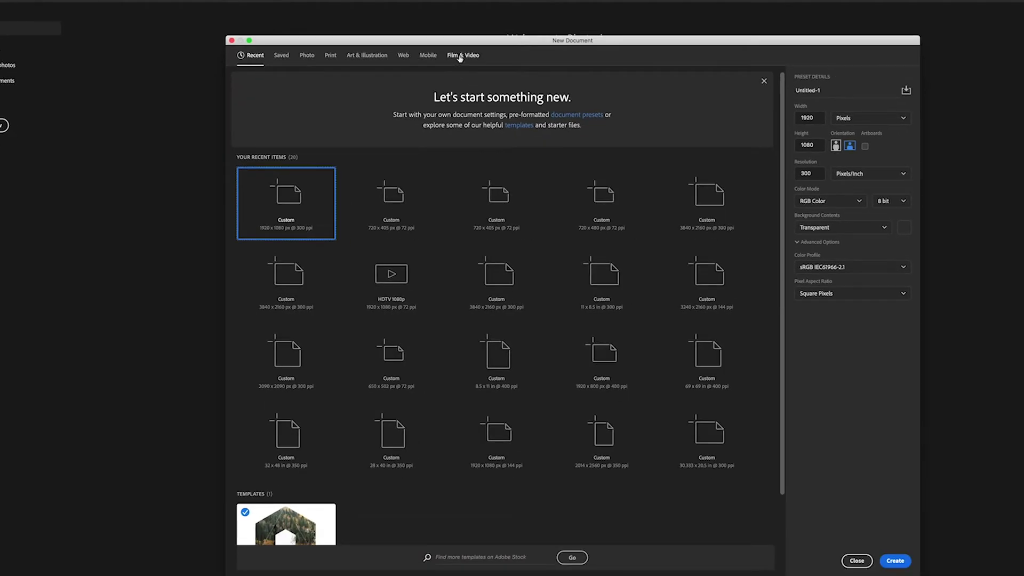
From the Film & Video presets, create a 720 x 405 px white document
{"action": "left_click", "coordinate": [460, 58]}
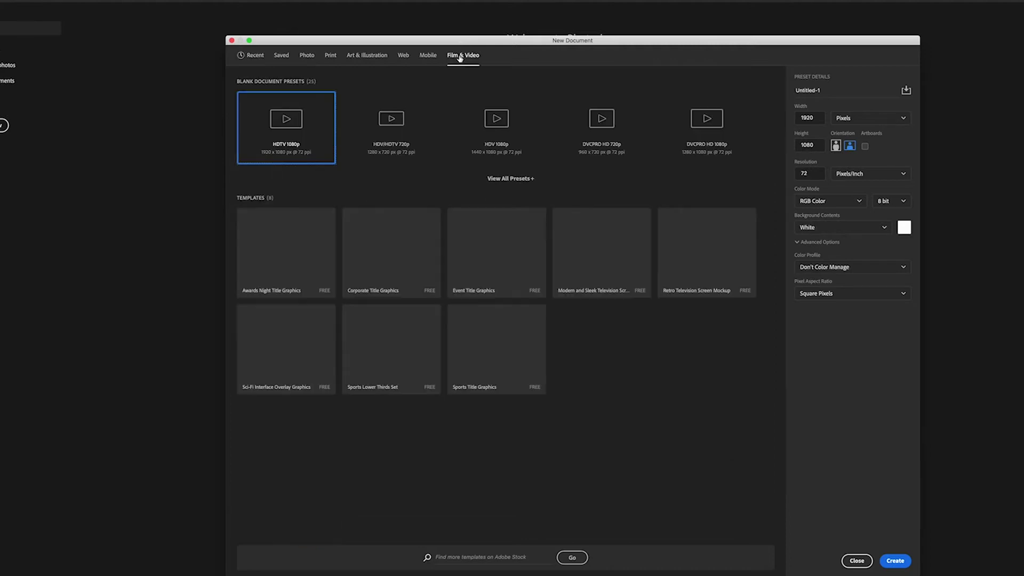
{"action": "double_click", "coordinate": [817, 118]}
{"action": "type", "text": "720"}
{"action": "double_click", "coordinate": [816, 146]}
{"action": "type", "text": "4"}
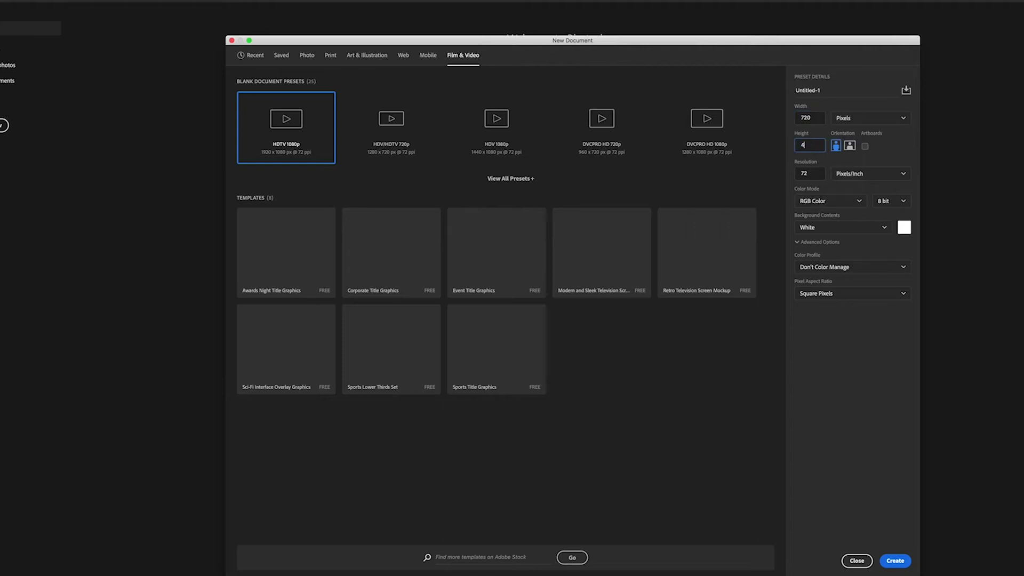
{"action": "left_click", "coordinate": [885, 149]}
{"action": "left_click", "coordinate": [892, 562]}
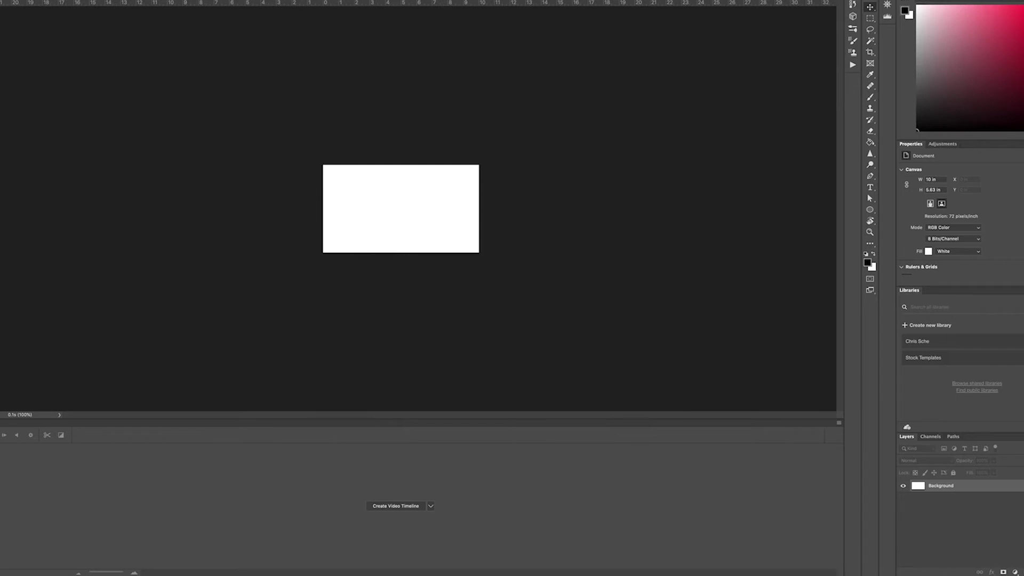
Drop the Gif Example images in as layers, delete the Background layer, and create a video timeline
{"action": "left_click_drag", "start_coordinate": [502, 154], "coordinate": [422, 206]}
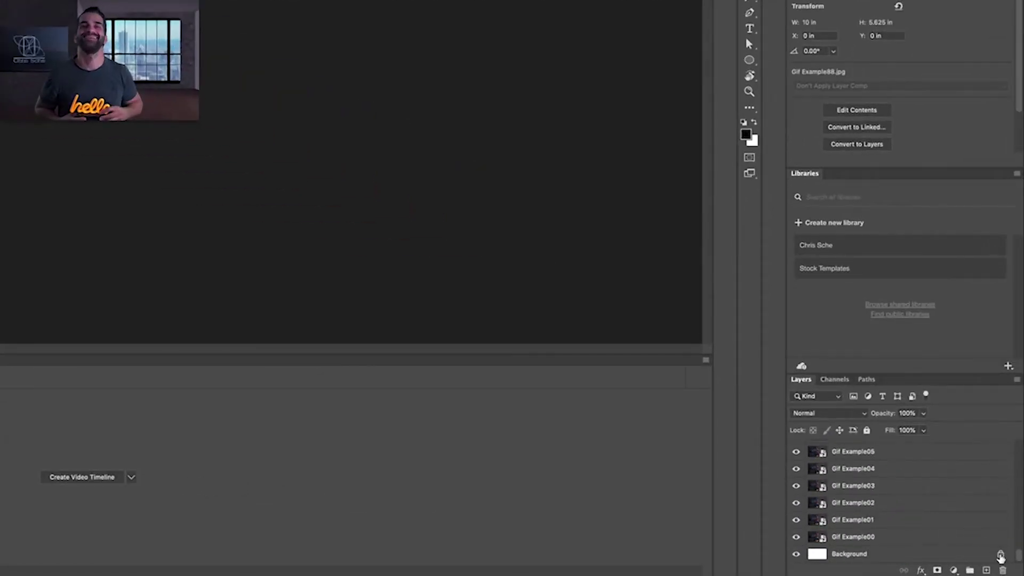
{"action": "left_click", "coordinate": [1000, 558]}
{"action": "left_click_drag", "start_coordinate": [897, 555], "coordinate": [1003, 570]}
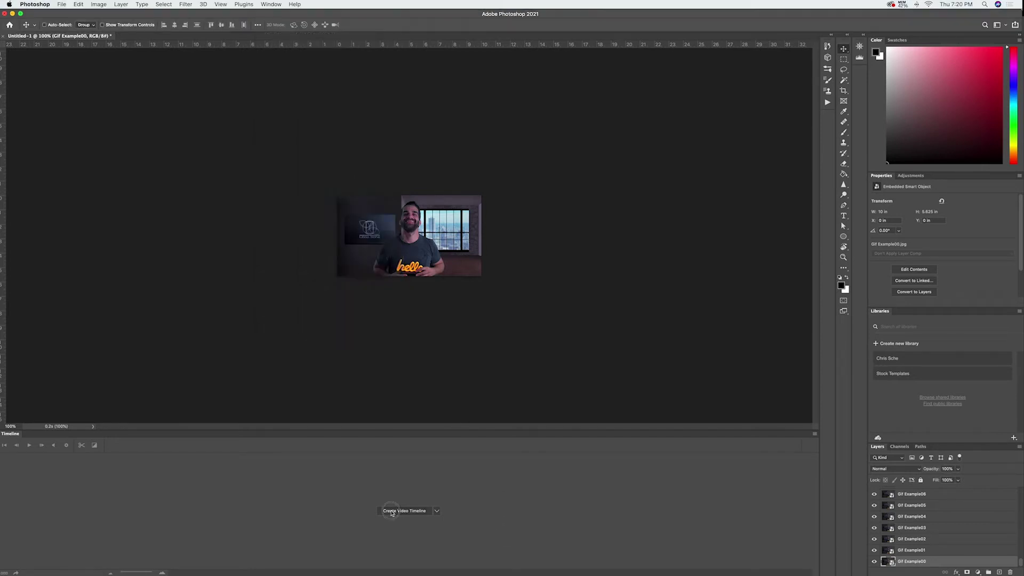
{"action": "left_click", "coordinate": [392, 512]}
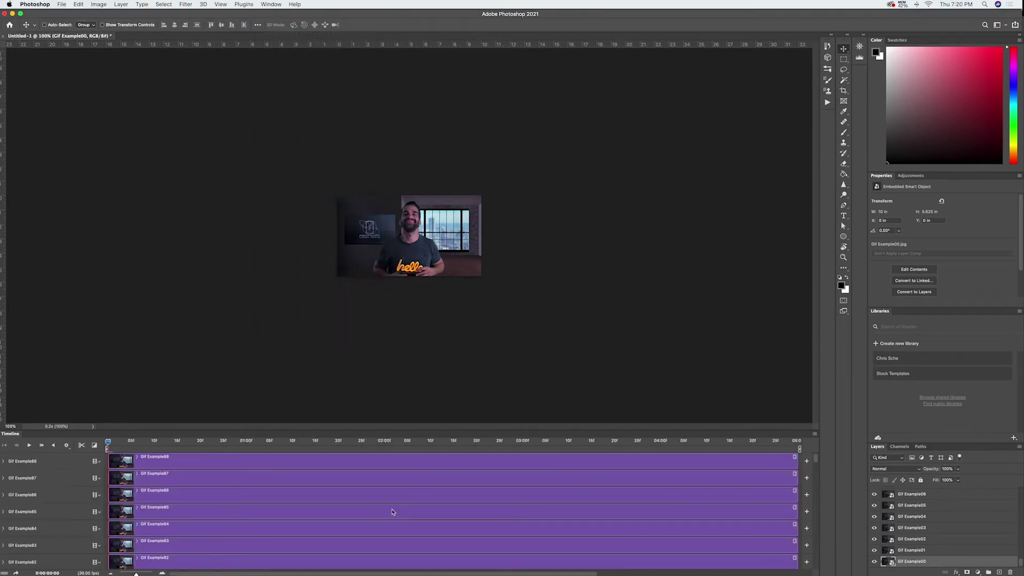
Apply Make Frames from Clips so each Gif Example layer lasts one frame, then preview
{"action": "left_click_drag", "start_coordinate": [108, 443], "coordinate": [213, 443]}
{"action": "left_click", "coordinate": [107, 443]}
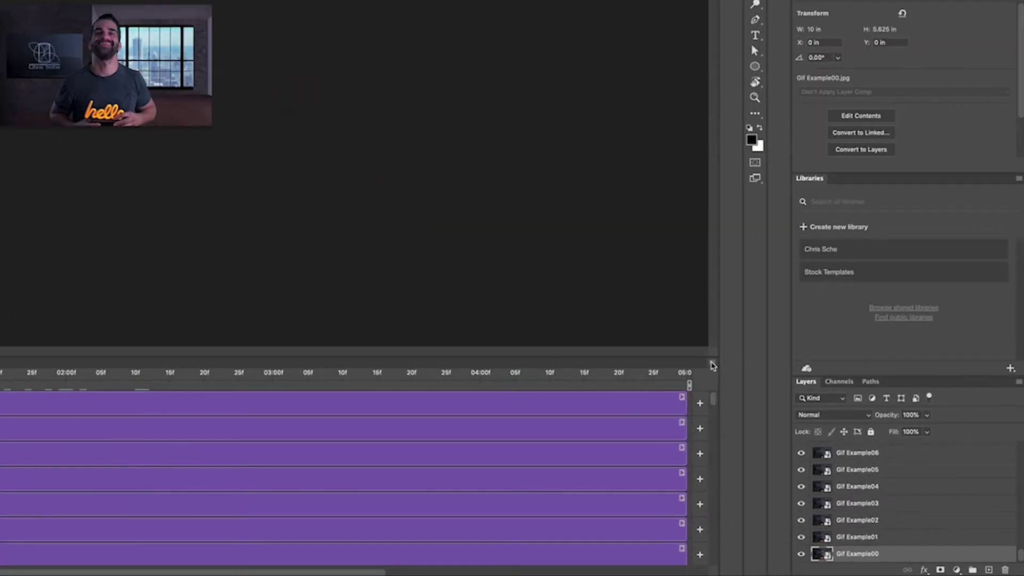
{"action": "left_click", "coordinate": [713, 365]}
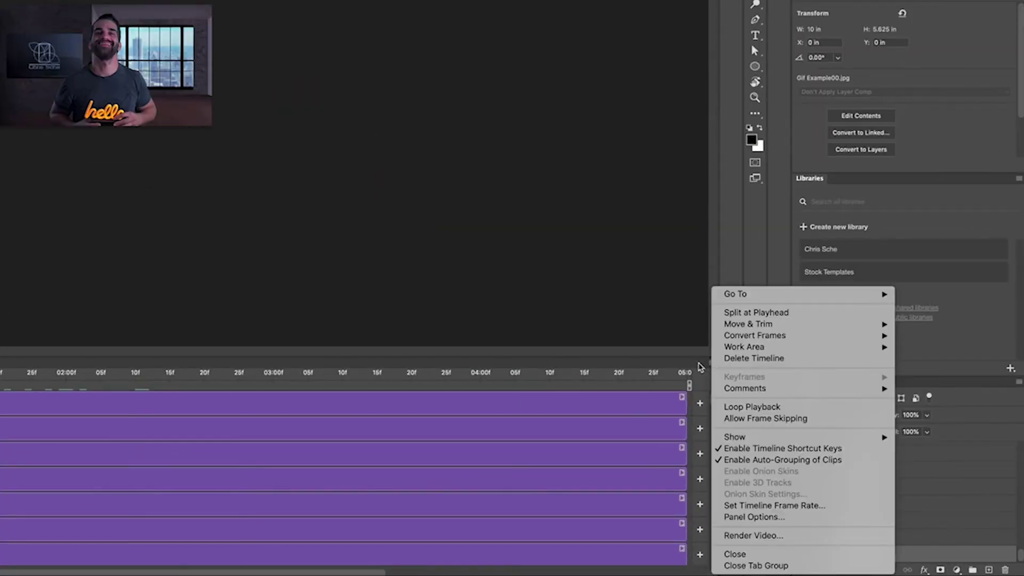
{"action": "mouse_move", "coordinate": [721, 350]}
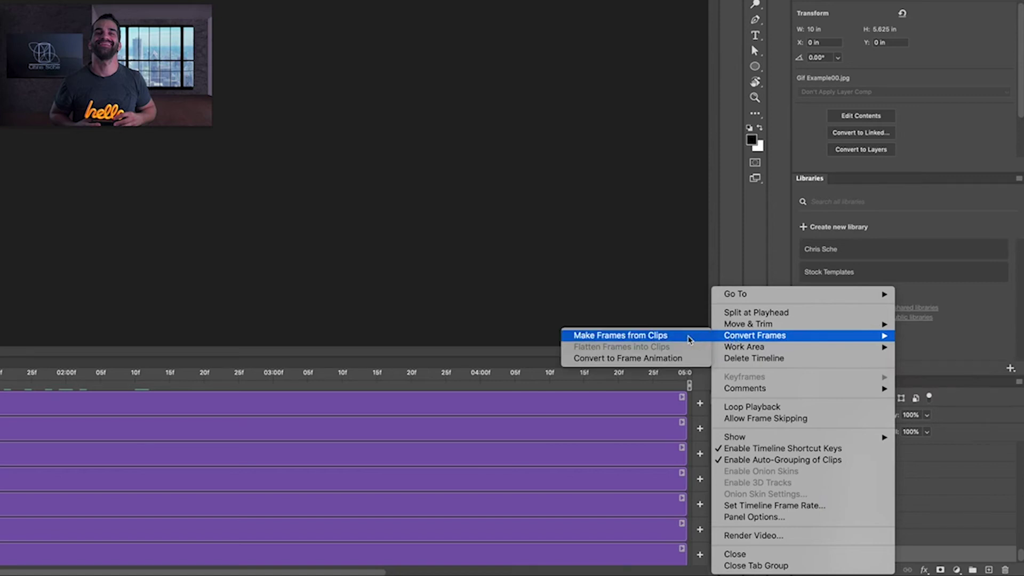
{"action": "left_click", "coordinate": [689, 339]}
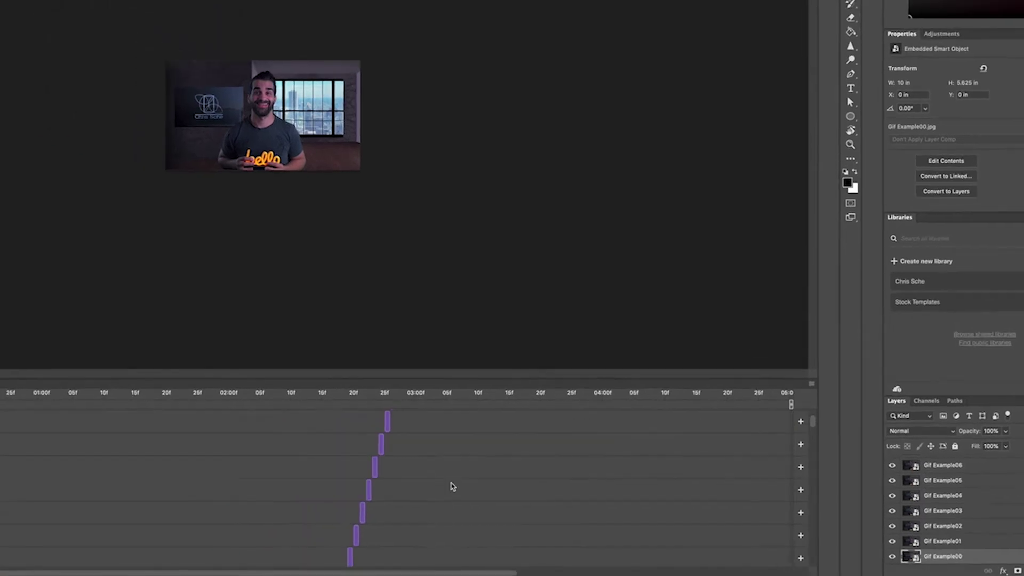
{"action": "scroll", "coordinate": [452, 486], "scroll_direction": "down", "scroll_amount": 20}
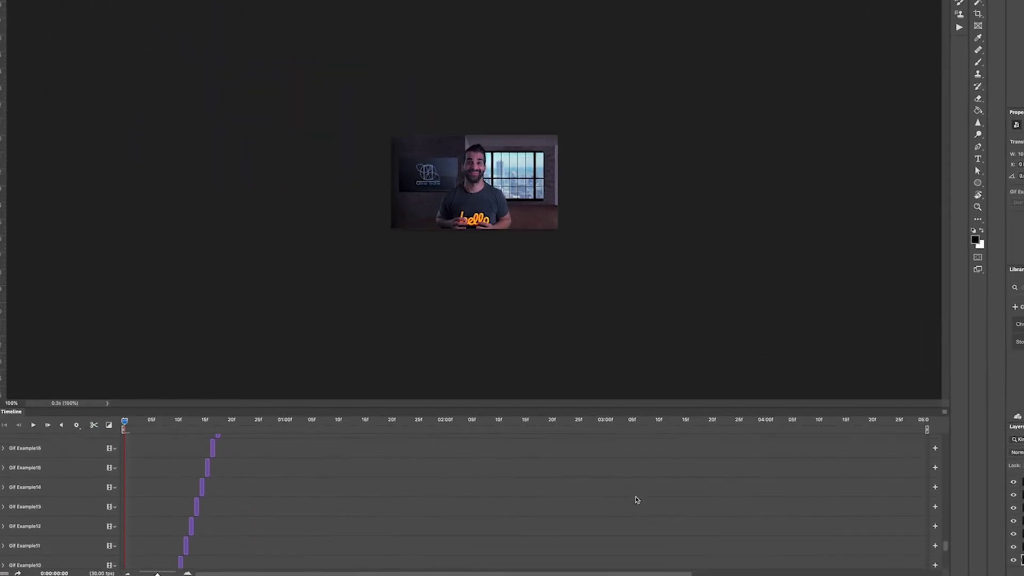
{"action": "scroll", "coordinate": [636, 499], "scroll_direction": "down", "scroll_amount": 10}
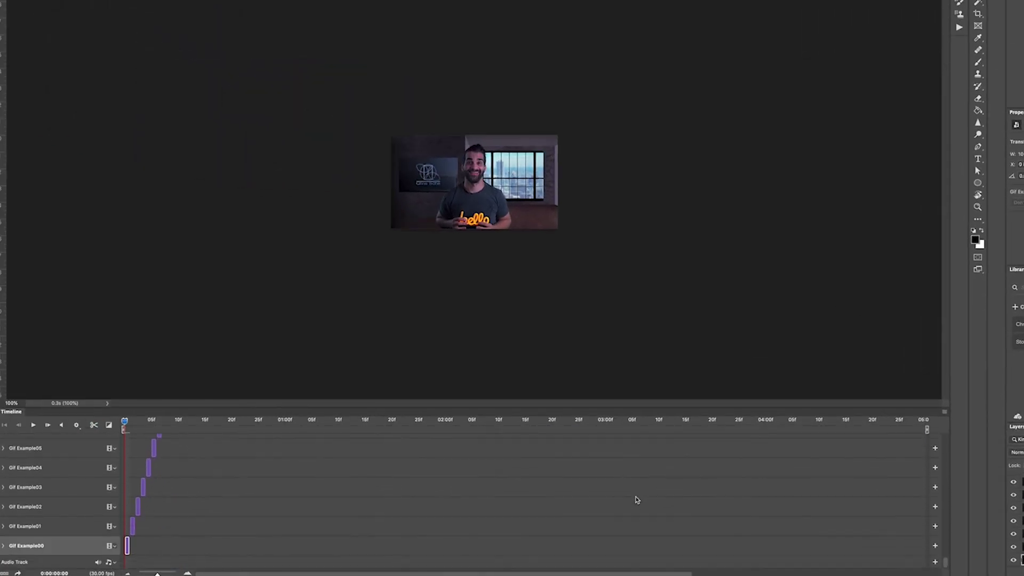
{"action": "left_click_drag", "start_coordinate": [126, 425], "coordinate": [46, 422]}
Convert the video timeline to a frame animation with one numbered frame per image
{"action": "left_click", "coordinate": [258, 482]}
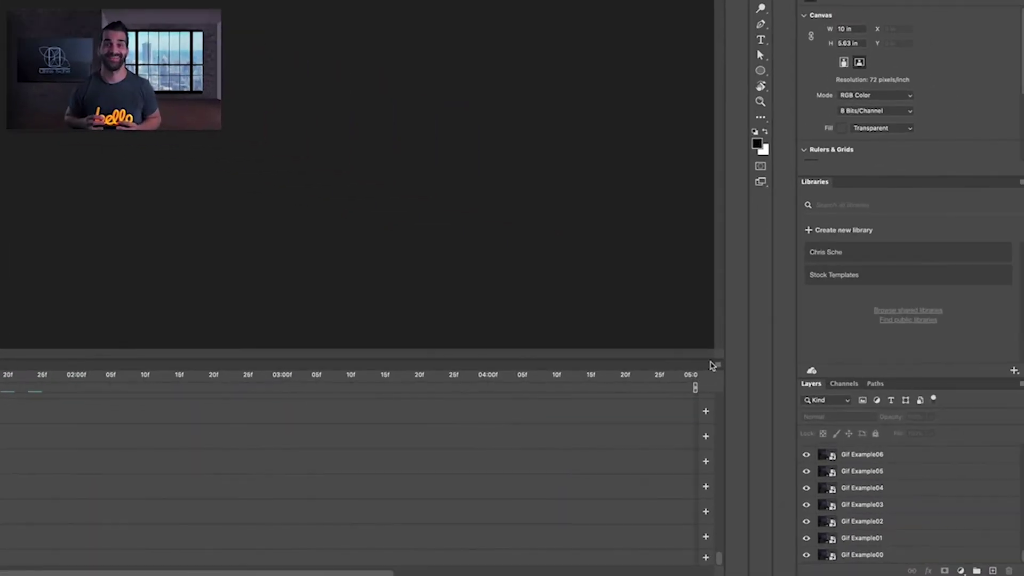
{"action": "left_click", "coordinate": [944, 412]}
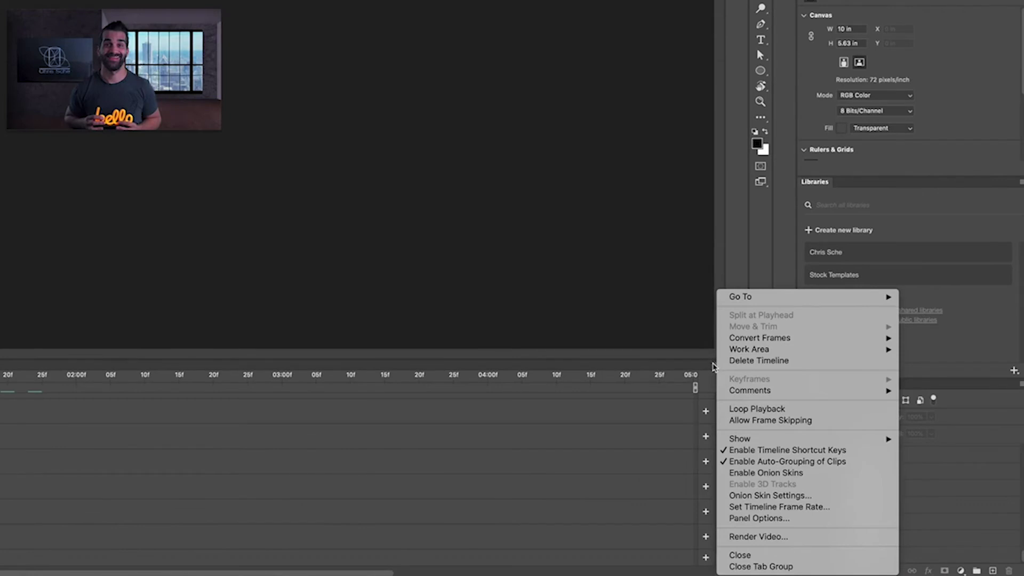
{"action": "left_click", "coordinate": [699, 367]}
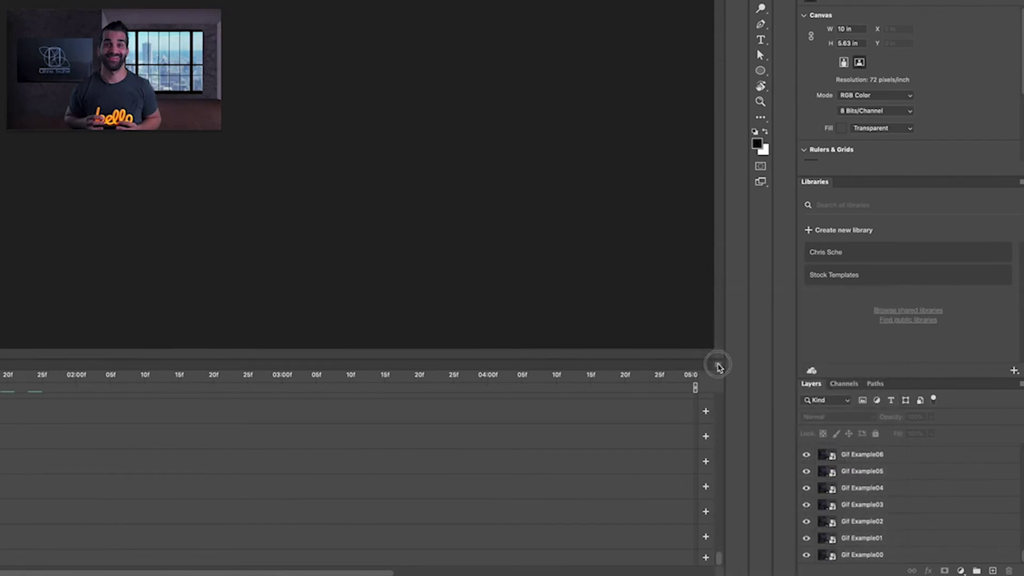
{"action": "left_click", "coordinate": [718, 365]}
{"action": "mouse_move", "coordinate": [743, 342]}
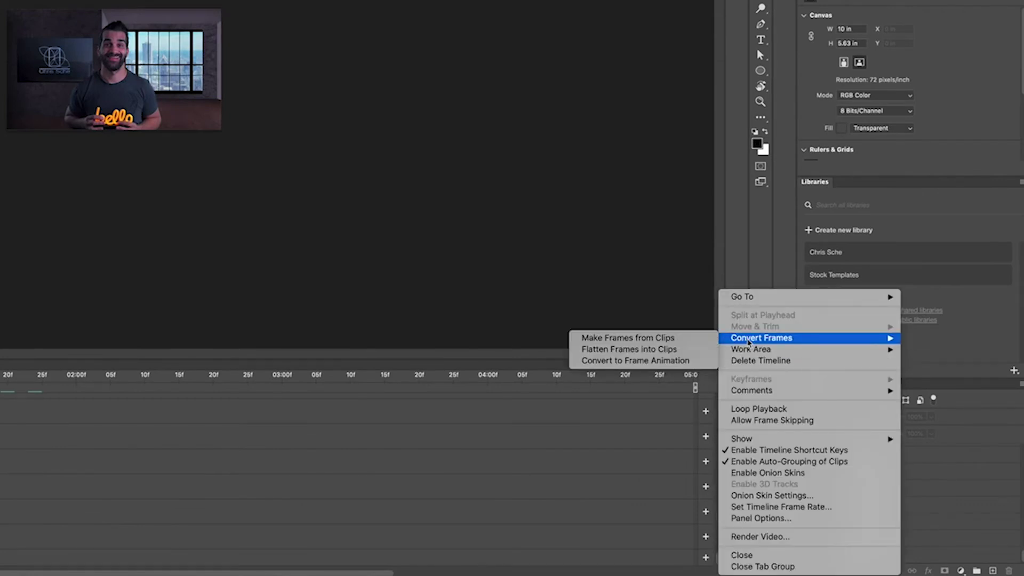
{"action": "left_click", "coordinate": [664, 361]}
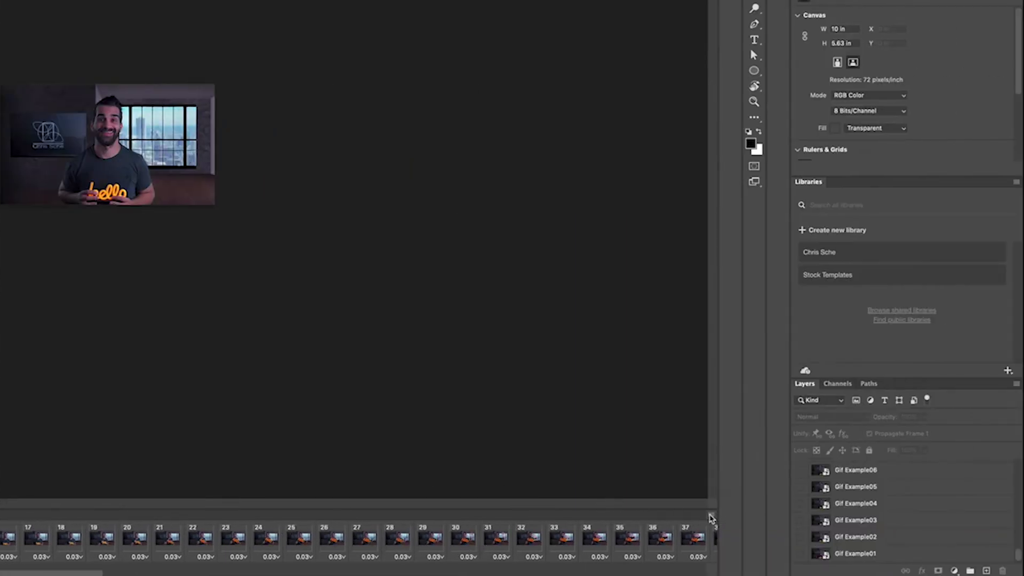
Select all frames and set their delay to 0.05 seconds
{"action": "left_click", "coordinate": [712, 515]}
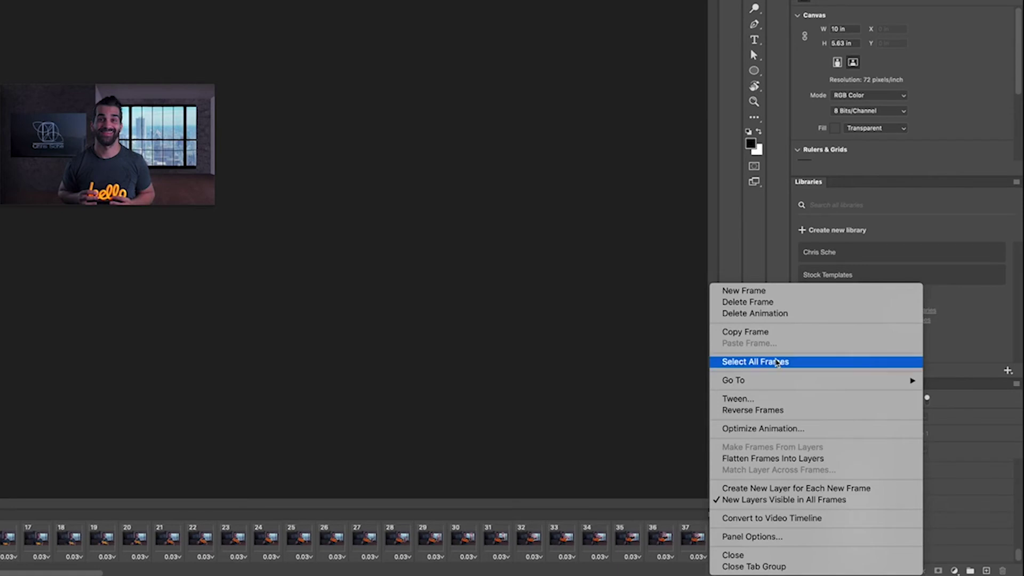
{"action": "left_click", "coordinate": [752, 362]}
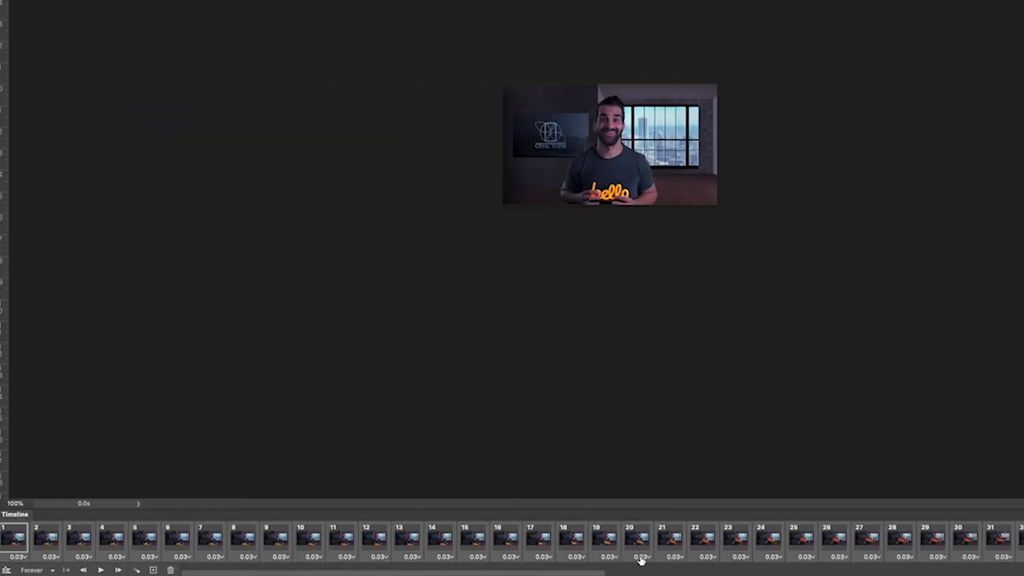
{"action": "left_click", "coordinate": [642, 557]}
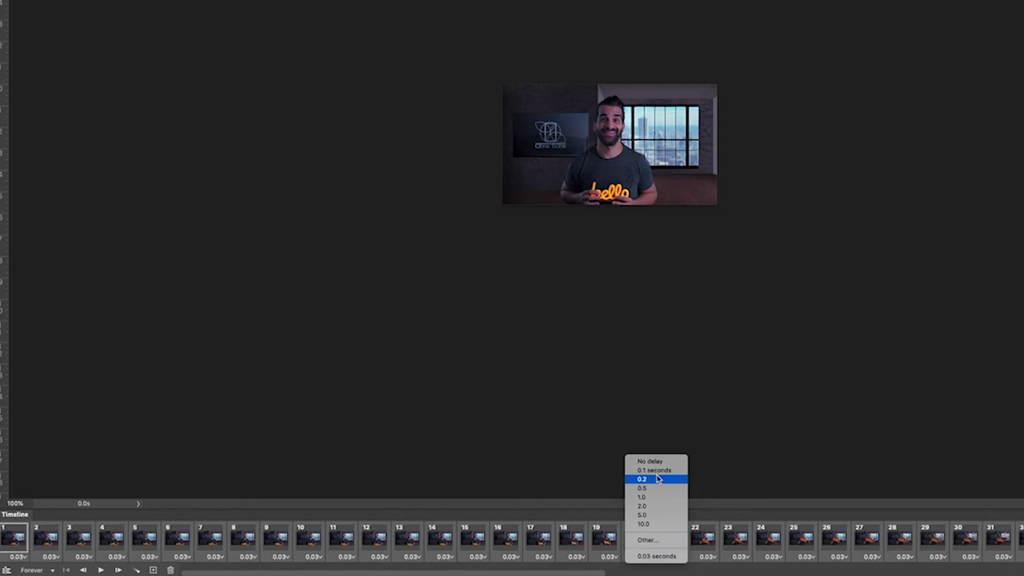
{"action": "left_click", "coordinate": [650, 541]}
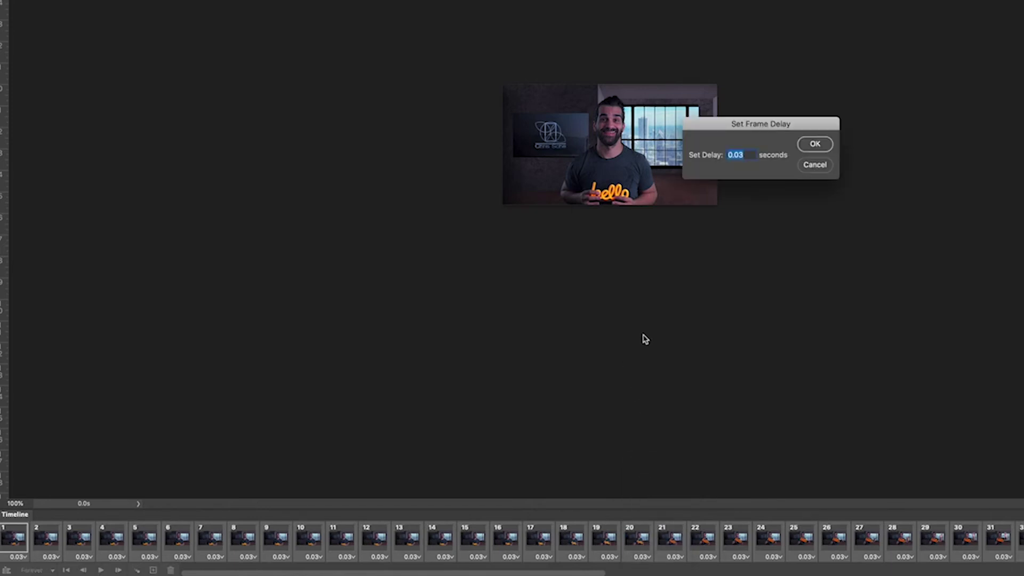
{"action": "key", "text": "Right"}
{"action": "key", "text": "Return"}
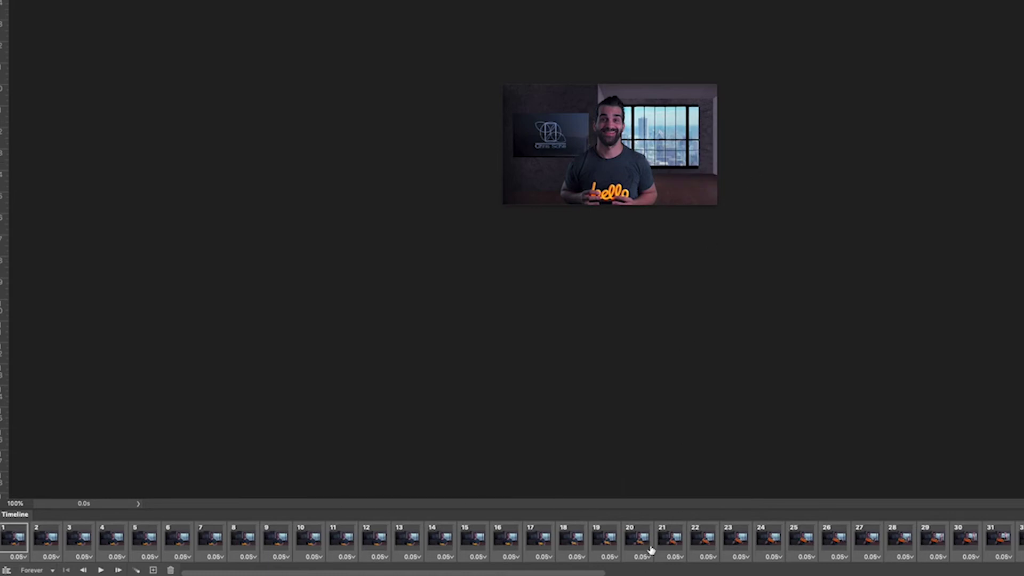
Open File > Export > Save for Web (Legacy) for the animation
{"action": "left_click", "coordinate": [92, 6]}
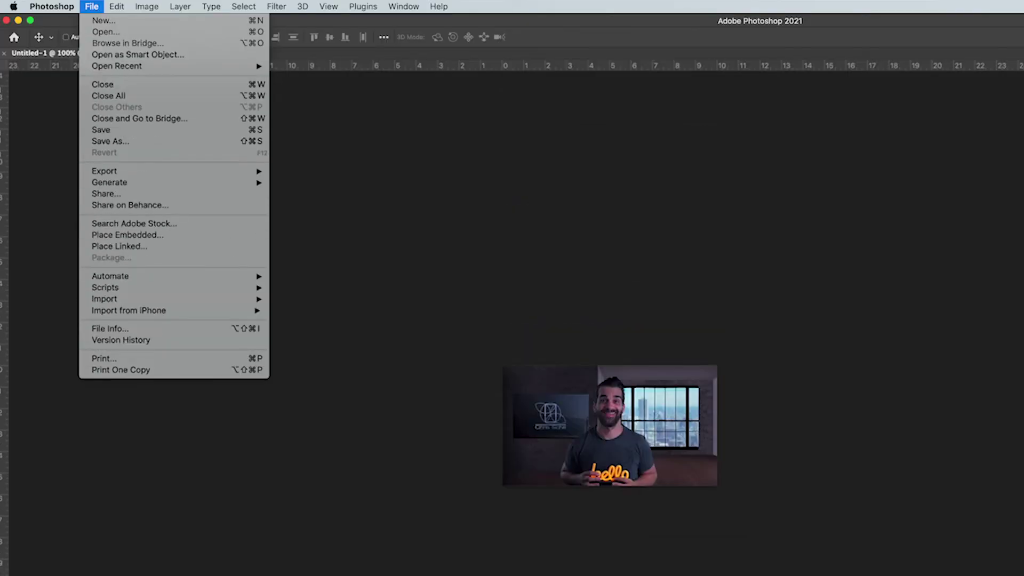
{"action": "mouse_move", "coordinate": [101, 170]}
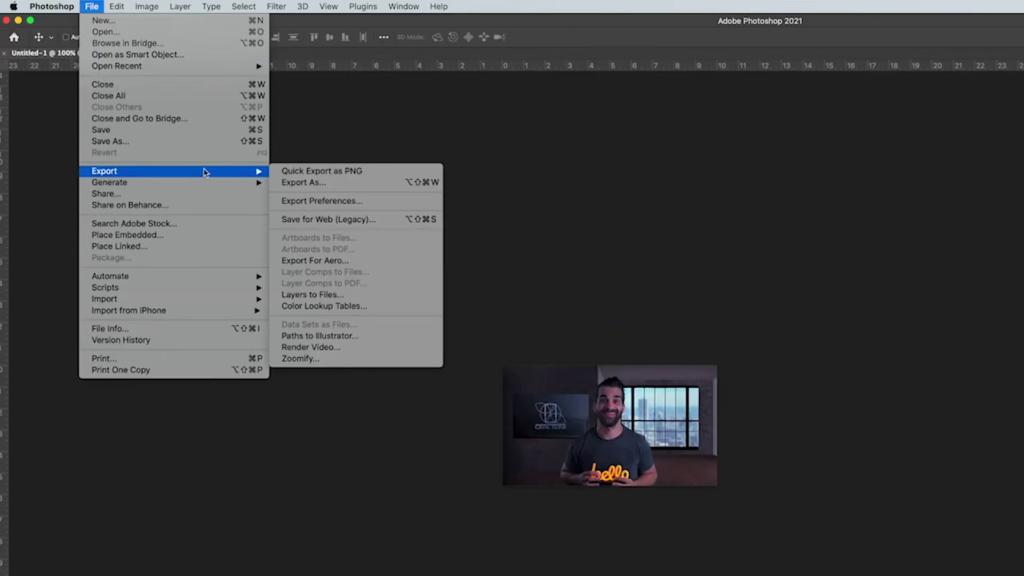
{"action": "left_click", "coordinate": [334, 221]}
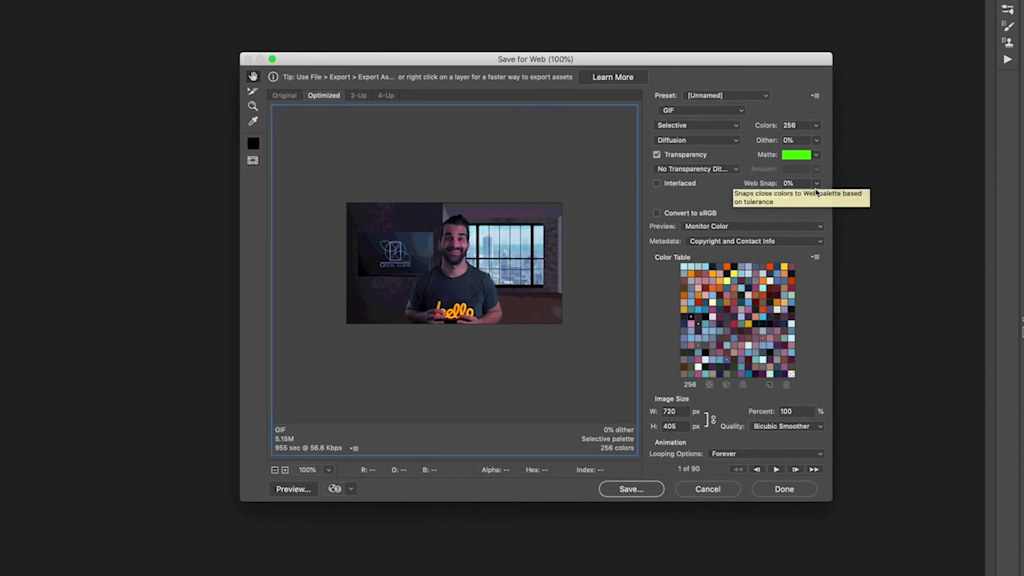
Raise the GIF dither to 100%, preview 32 and 4 colours, then return to 256 colours
{"action": "left_click", "coordinate": [820, 142]}
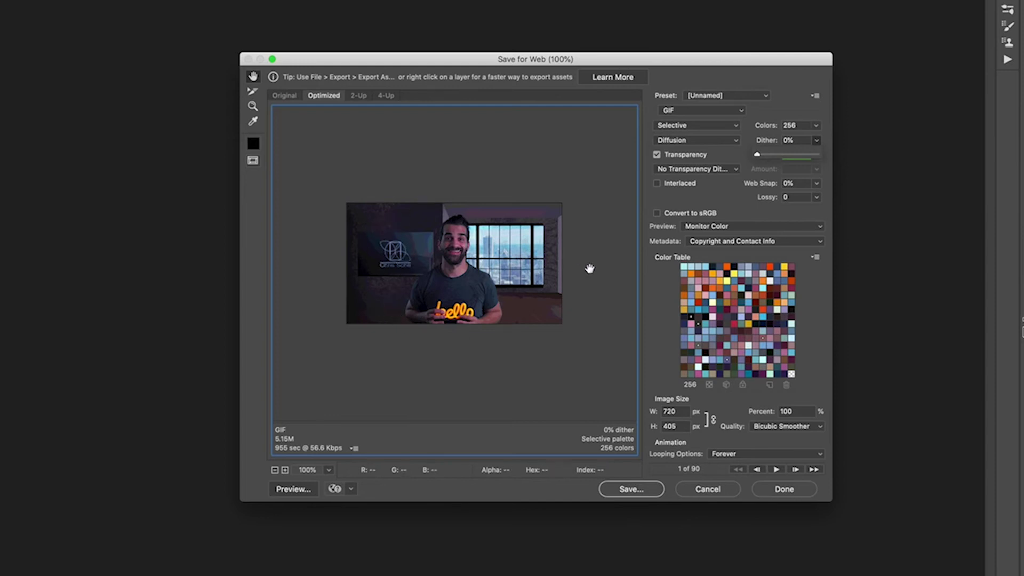
{"action": "left_click_drag", "start_coordinate": [758, 155], "coordinate": [850, 152]}
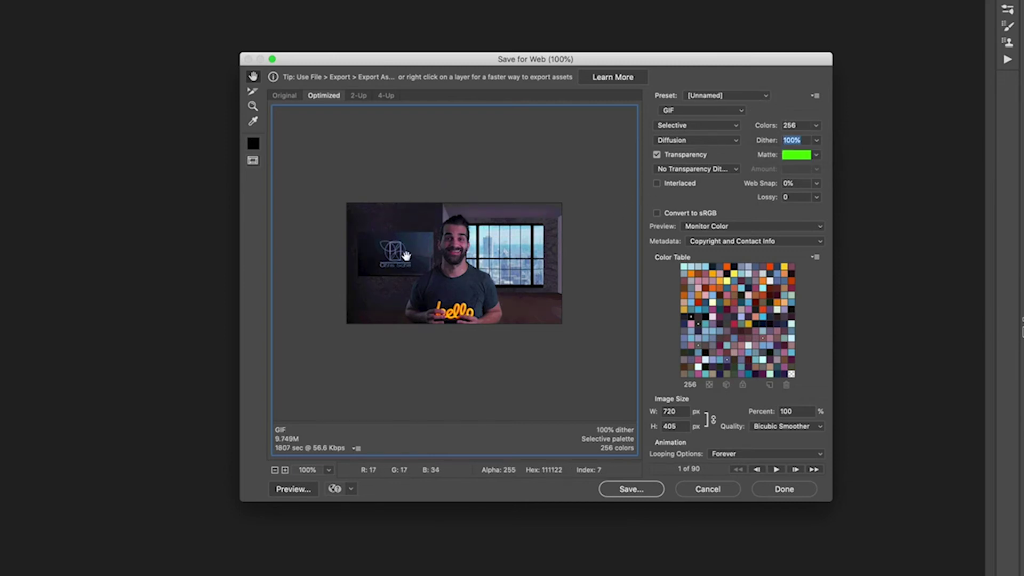
{"action": "left_click", "coordinate": [820, 127]}
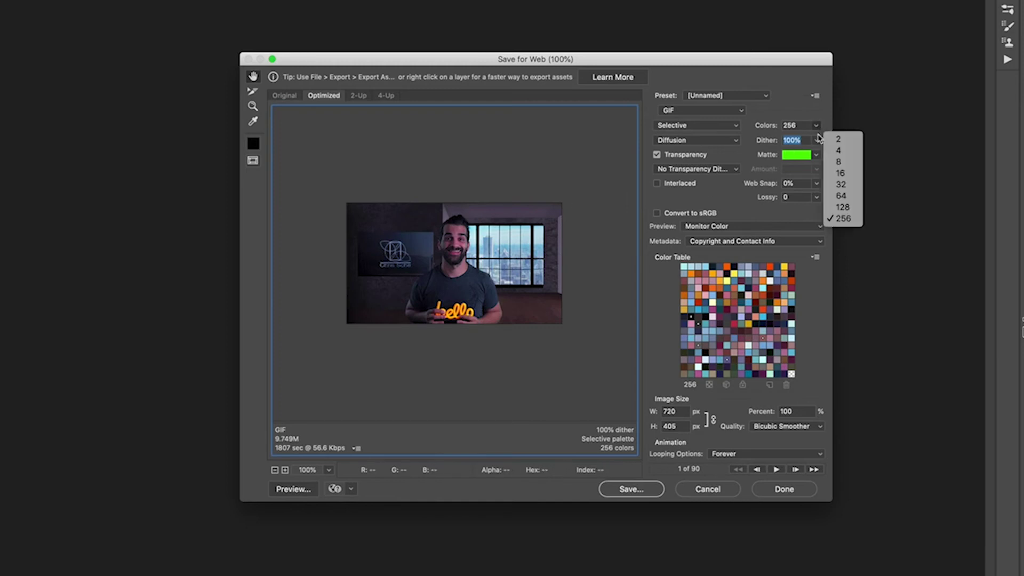
{"action": "left_click", "coordinate": [827, 184]}
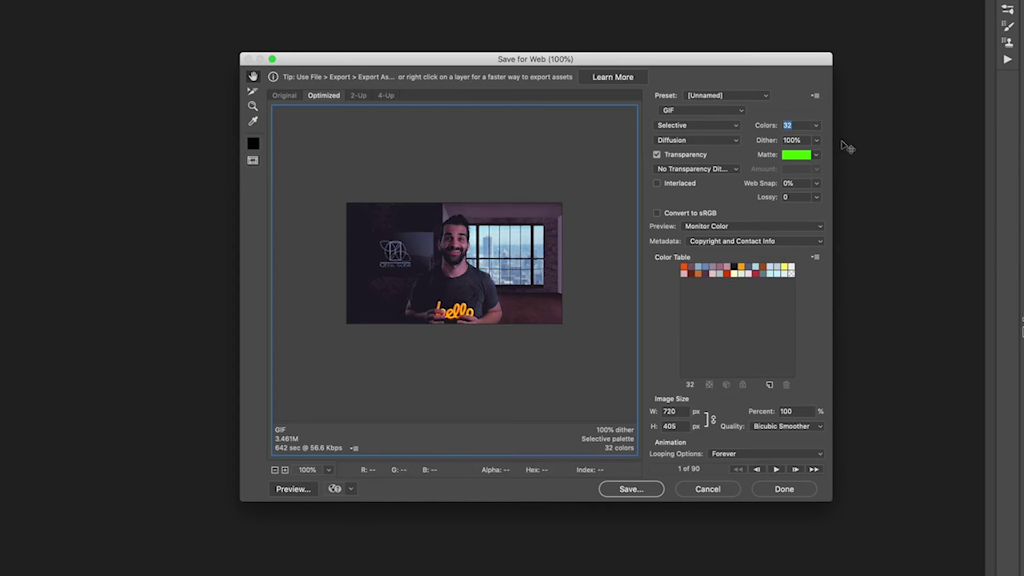
{"action": "left_click", "coordinate": [816, 126]}
{"action": "left_click", "coordinate": [829, 152]}
{"action": "left_click", "coordinate": [814, 127]}
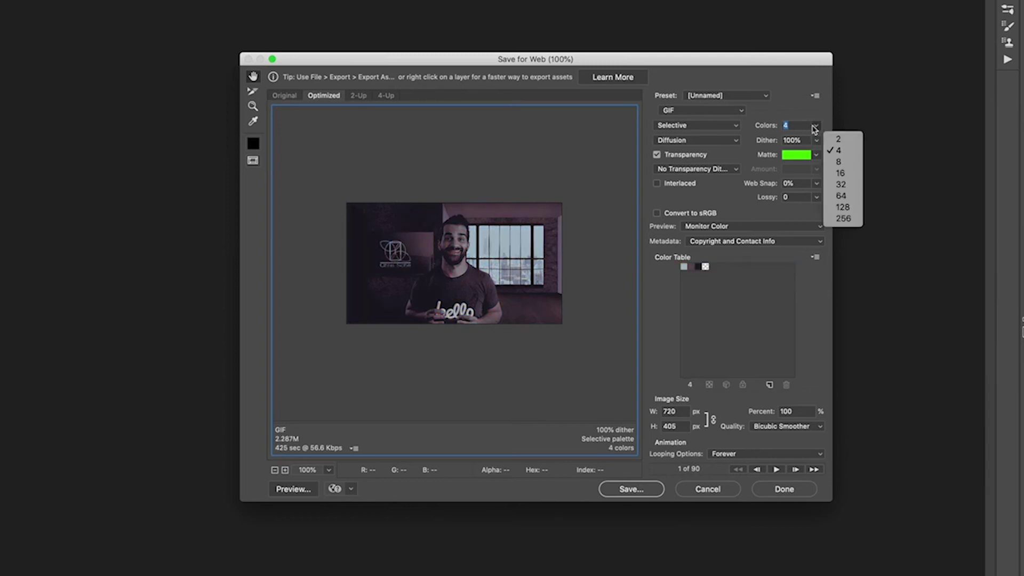
{"action": "left_click", "coordinate": [835, 218]}
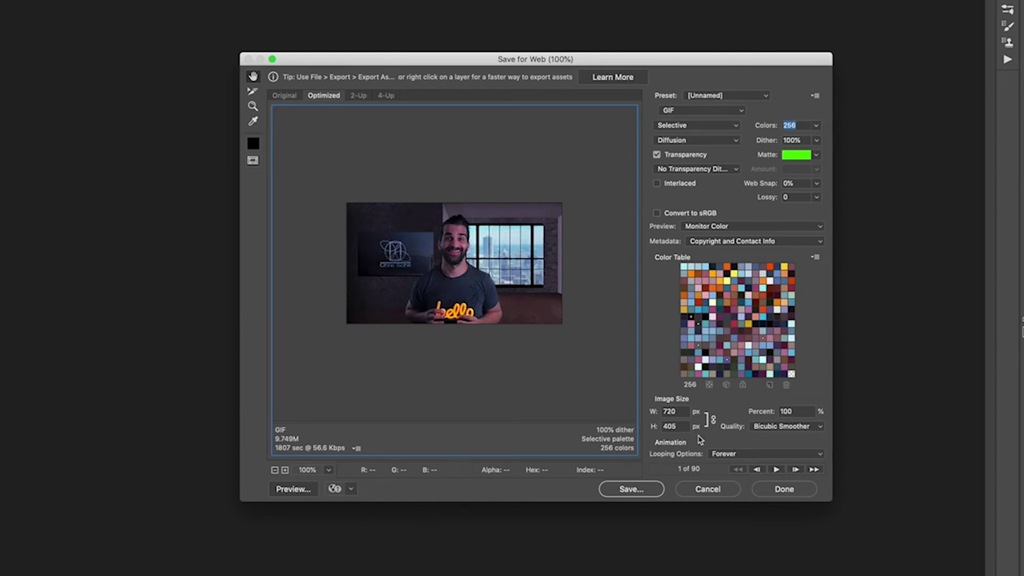
Play and stop the animation preview, then save the 720 x 405 GIF
{"action": "left_click", "coordinate": [777, 470]}
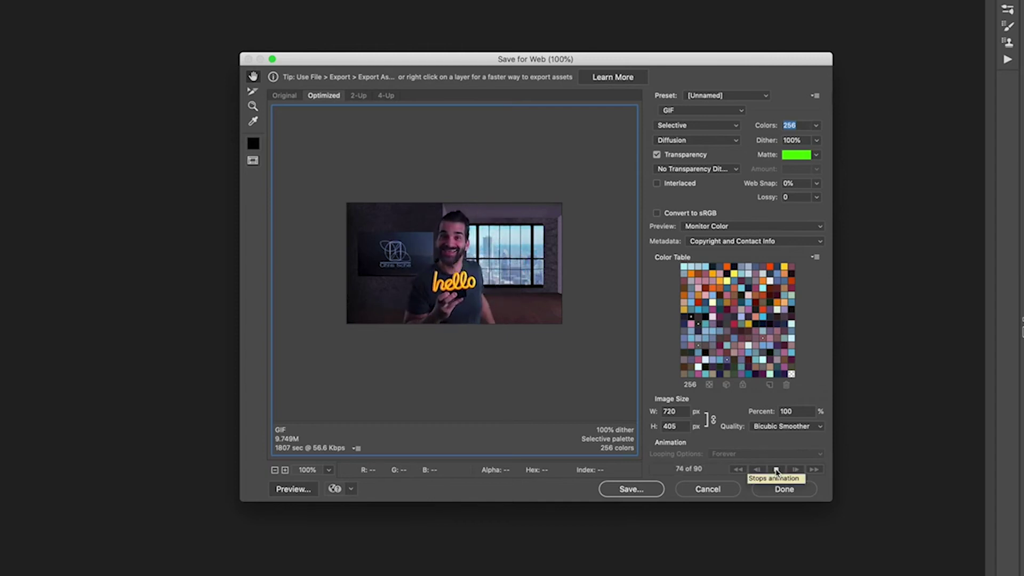
{"action": "left_click", "coordinate": [776, 470]}
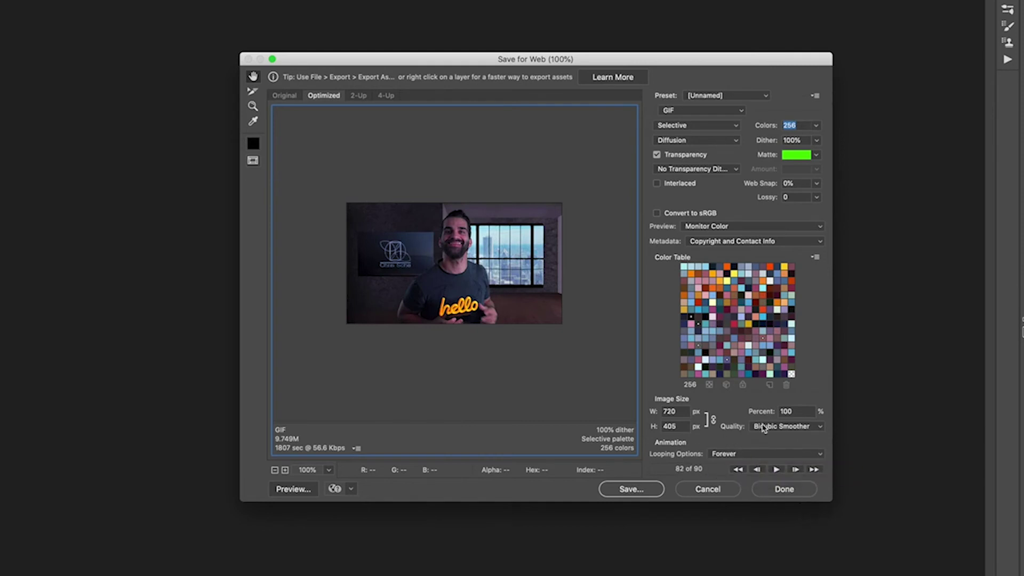
{"action": "left_click", "coordinate": [626, 491]}
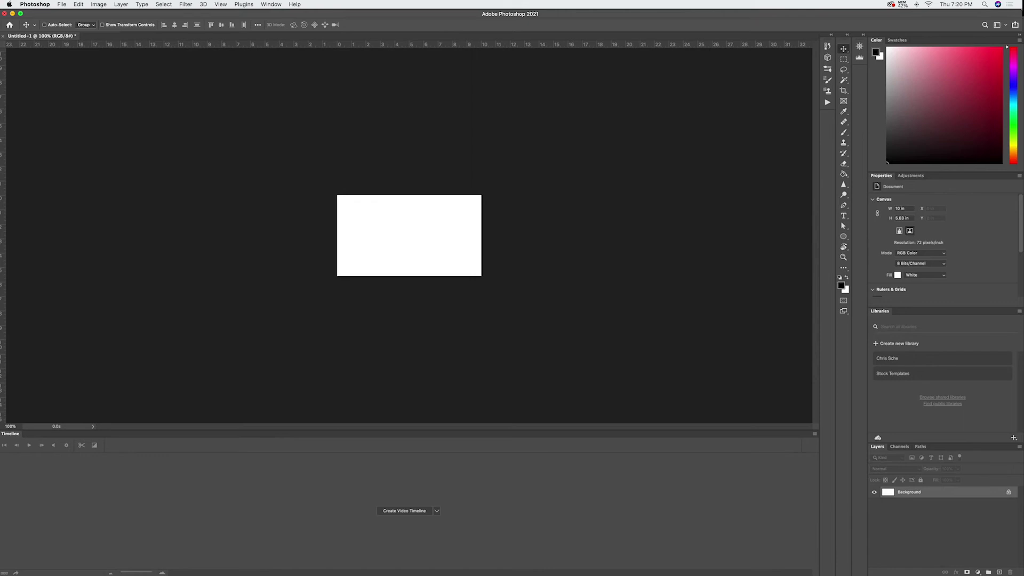
Place the Gif Example_2 video on the canvas and delete the old Background layer
{"action": "left_click_drag", "start_coordinate": [3, 224], "coordinate": [434, 251]}
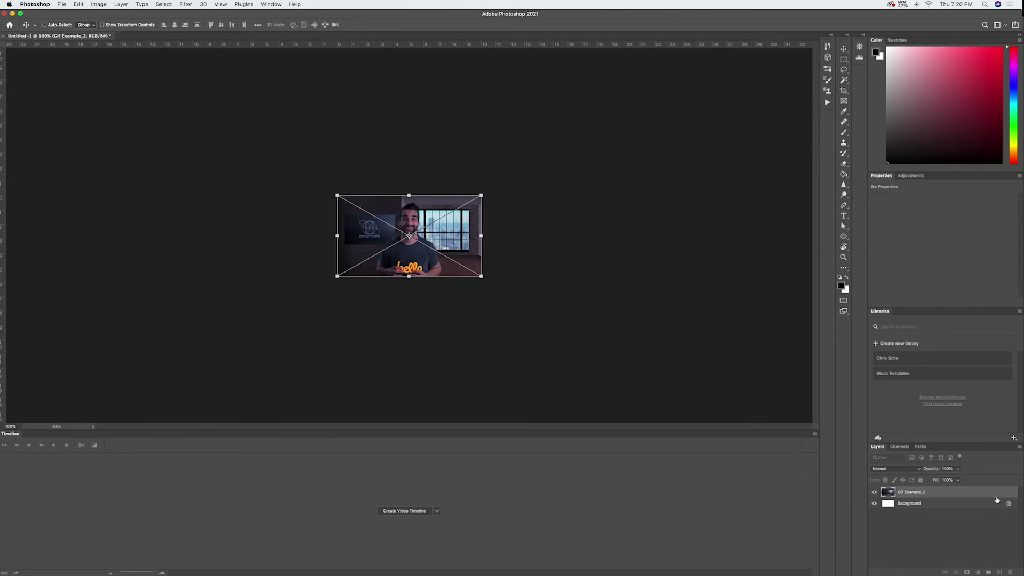
{"action": "left_click", "coordinate": [975, 535]}
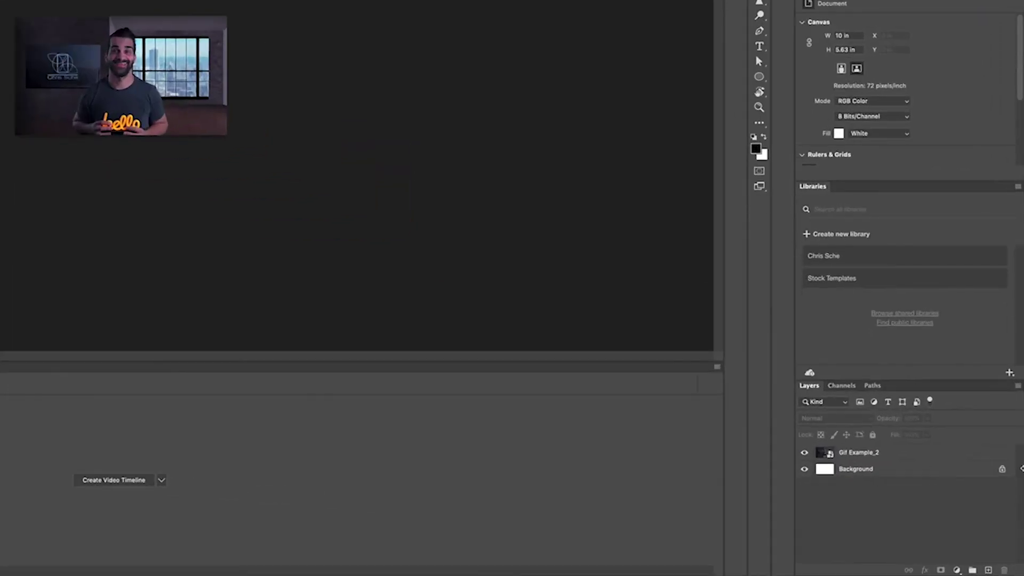
{"action": "left_click", "coordinate": [1003, 471]}
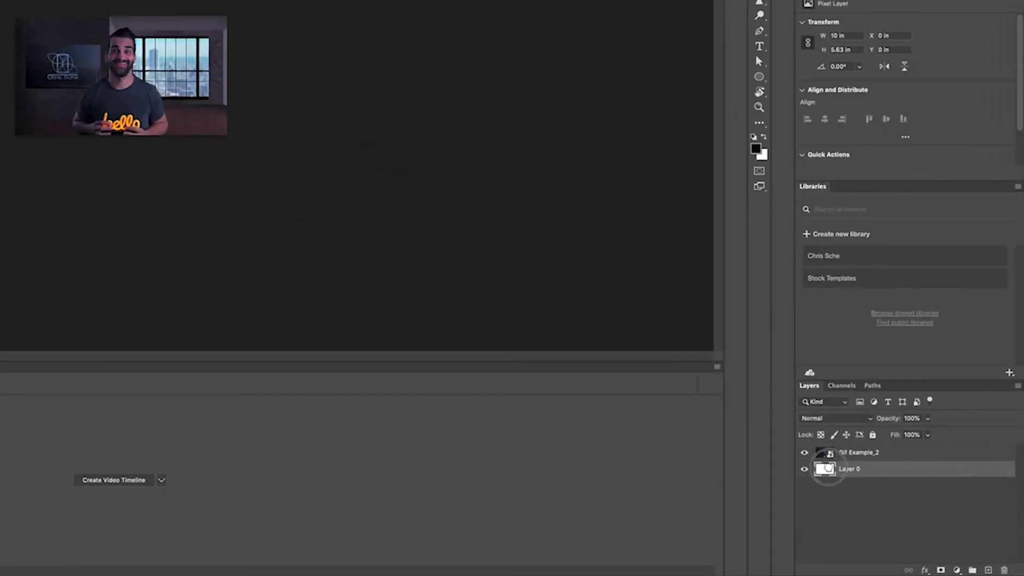
{"action": "left_click_drag", "start_coordinate": [997, 470], "coordinate": [1004, 569]}
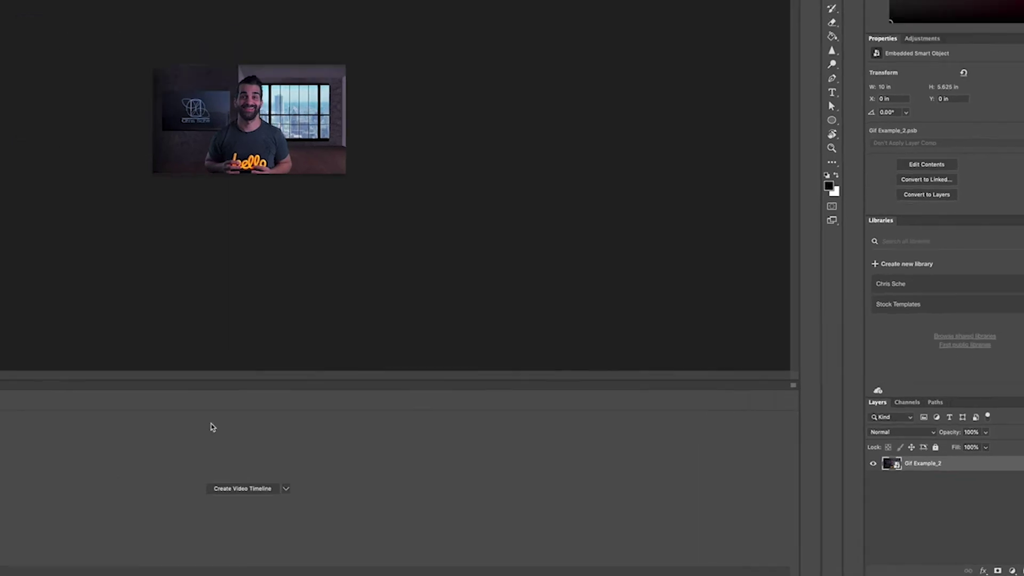
Create a video timeline for the clip and scrub it from frame 5 to 20f and back to the start
{"action": "left_click", "coordinate": [462, 505]}
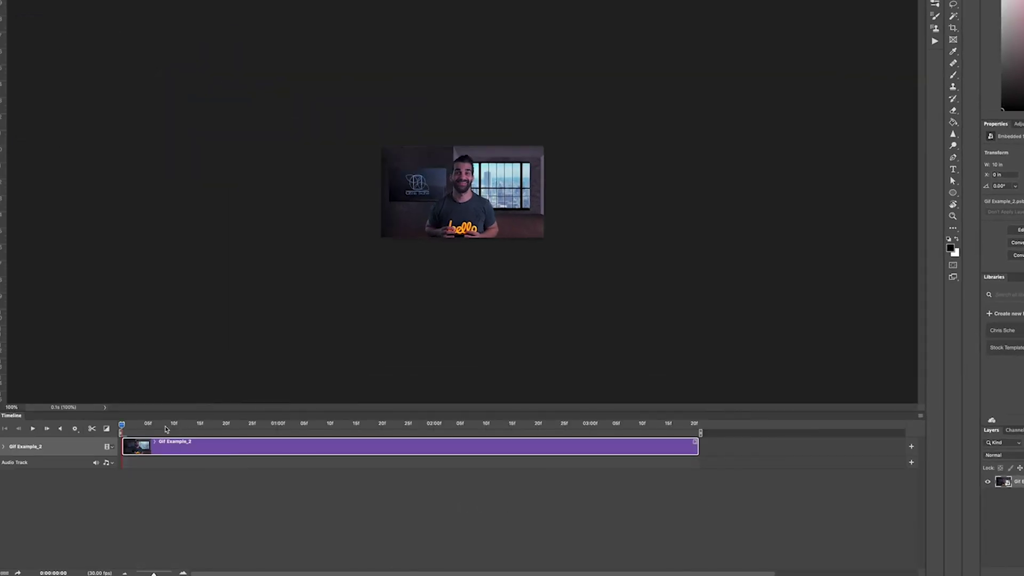
{"action": "left_click", "coordinate": [152, 425]}
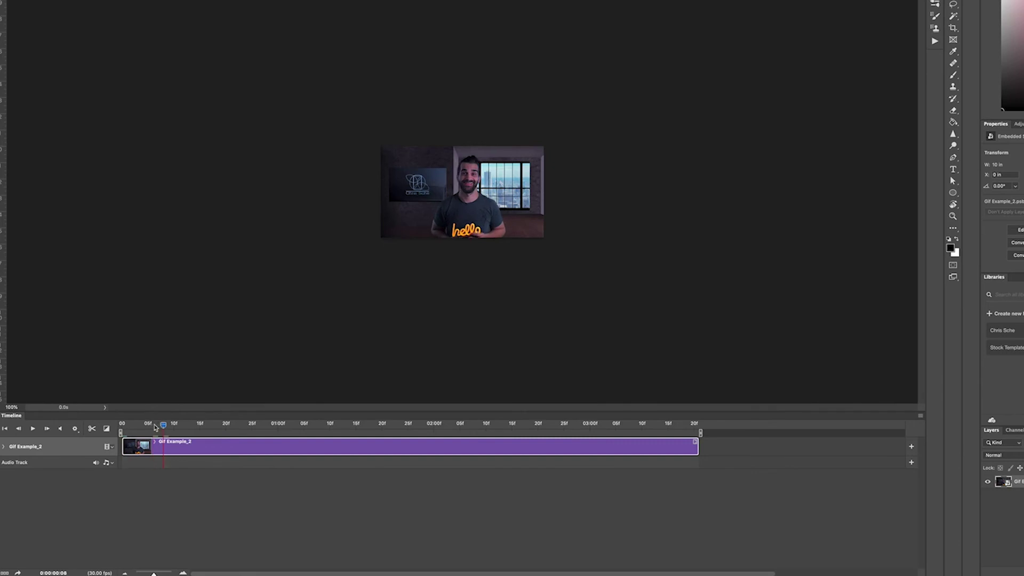
{"action": "left_click_drag", "start_coordinate": [199, 425], "coordinate": [387, 424]}
{"action": "left_click", "coordinate": [101, 422]}
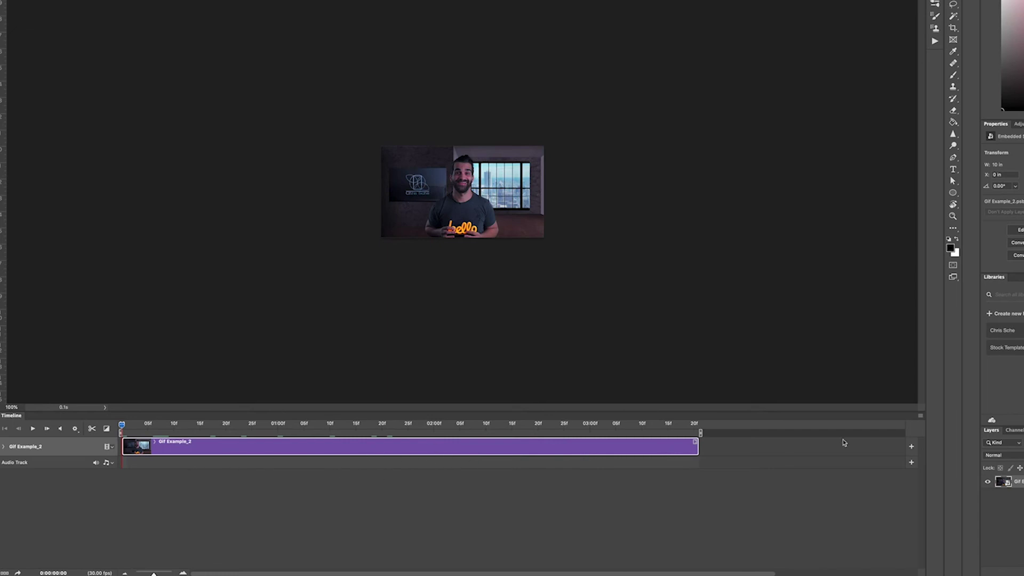
Flatten the video's frames into clips, then make individual frames from those clips
{"action": "left_click", "coordinate": [921, 416]}
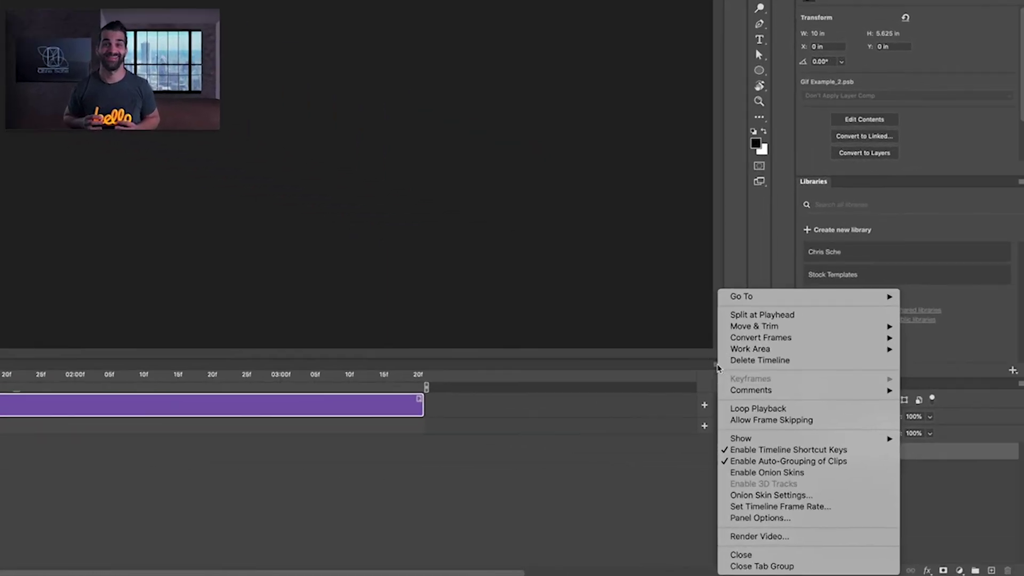
{"action": "mouse_move", "coordinate": [938, 397]}
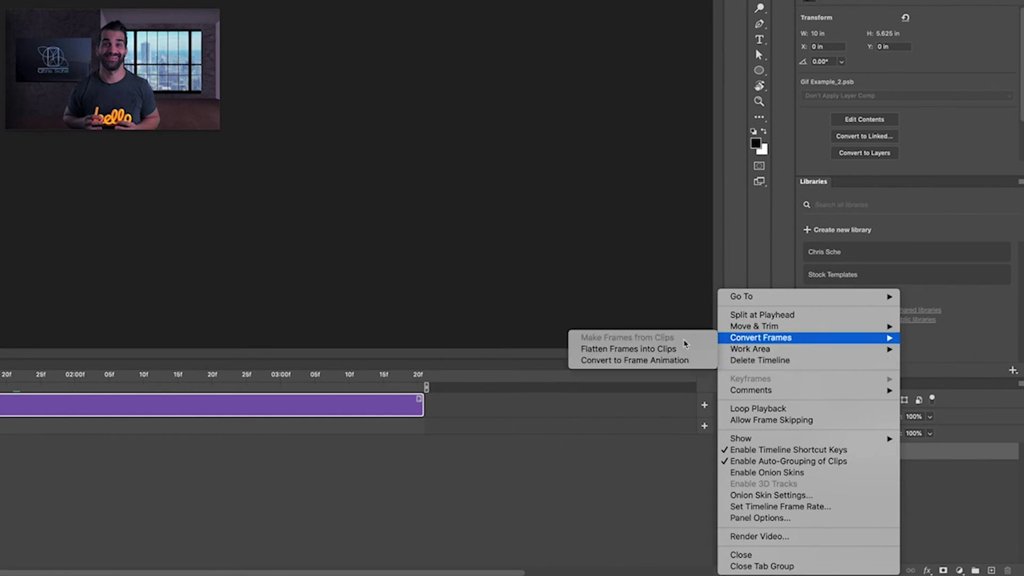
{"action": "left_click", "coordinate": [648, 348]}
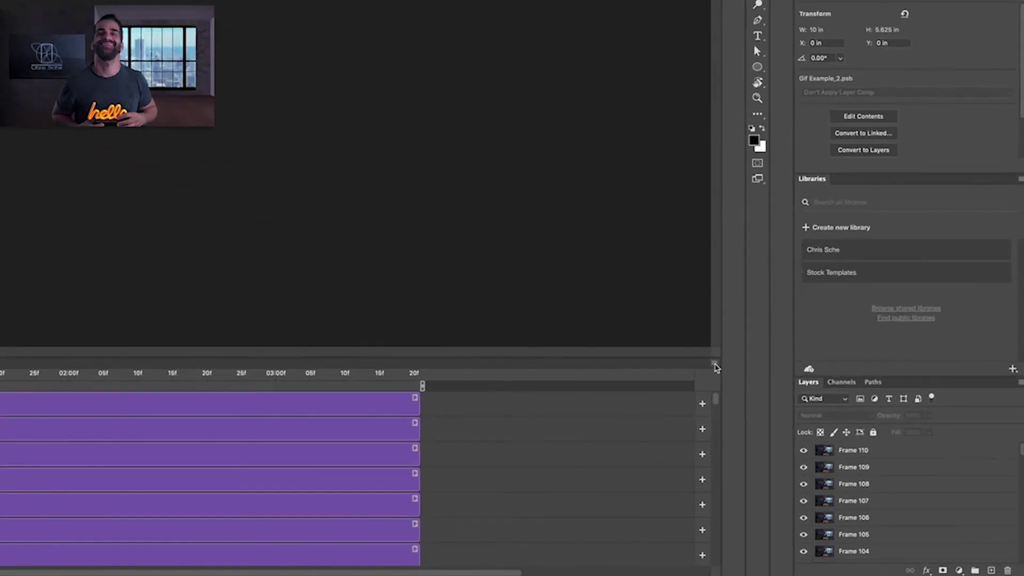
{"action": "left_click", "coordinate": [815, 434]}
{"action": "mouse_move", "coordinate": [831, 419]}
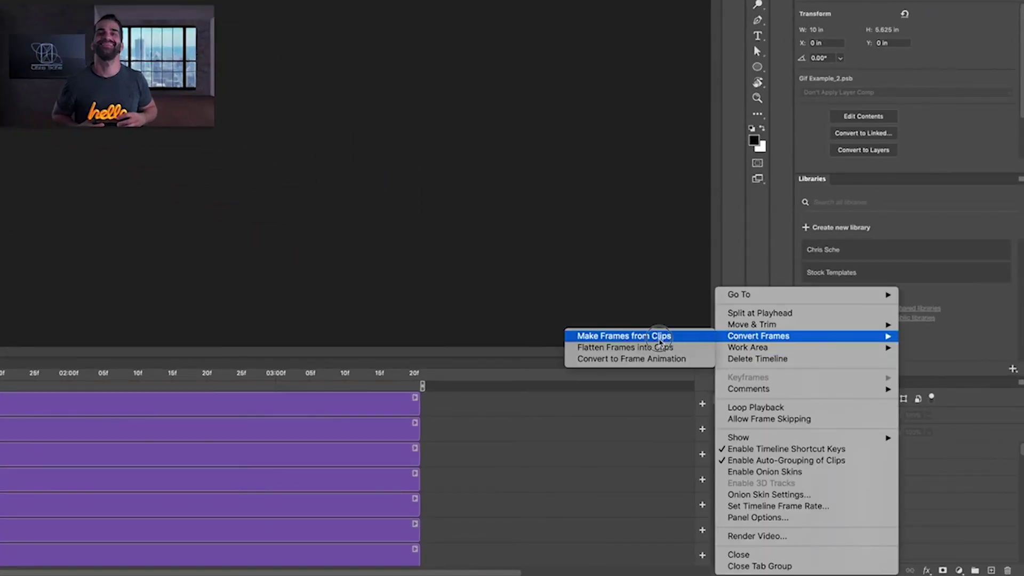
{"action": "left_click", "coordinate": [660, 338]}
Convert the timeline to a frame animation and confirm with Continue
{"action": "left_click", "coordinate": [716, 365]}
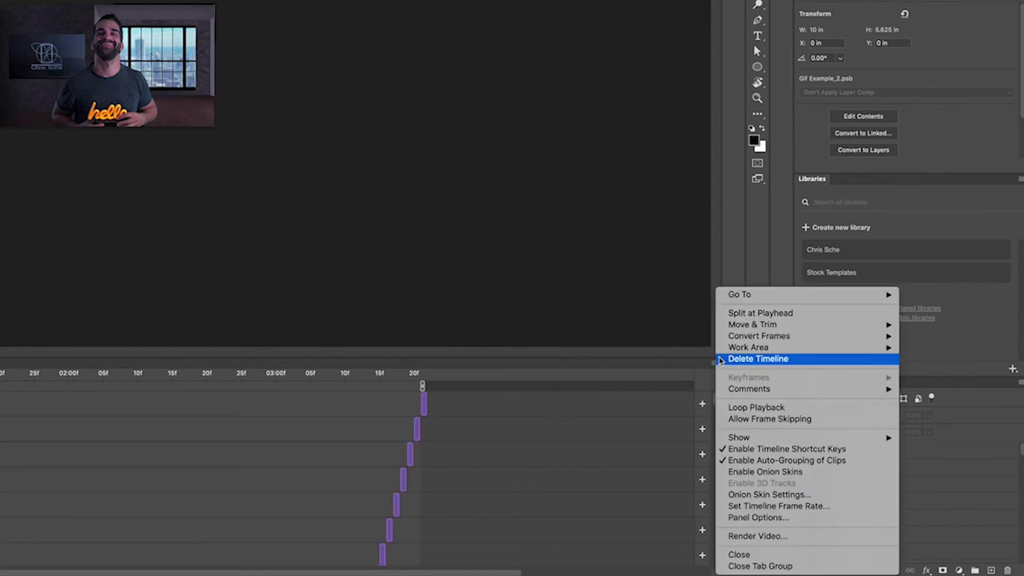
{"action": "mouse_move", "coordinate": [731, 338]}
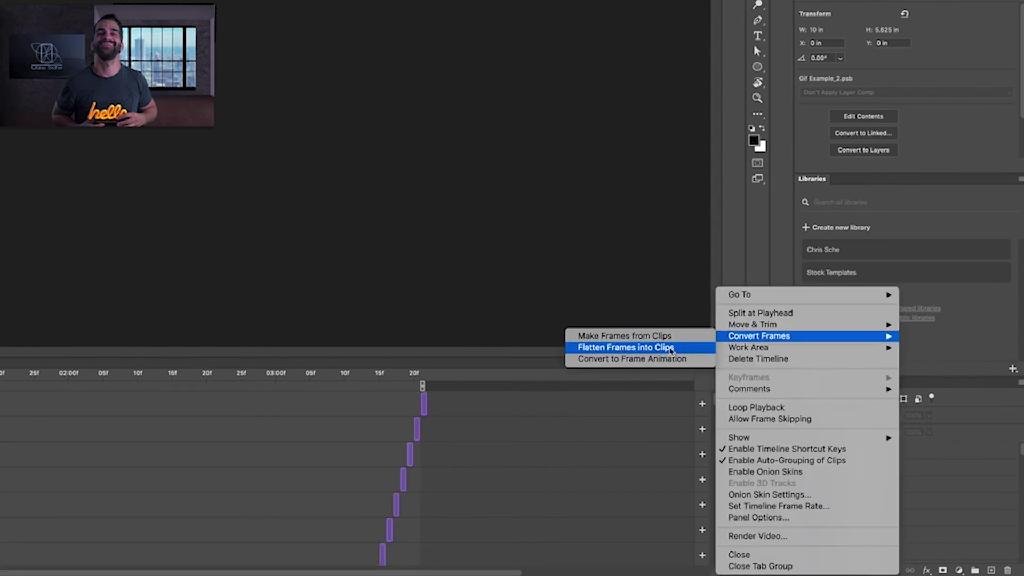
{"action": "left_click", "coordinate": [667, 360]}
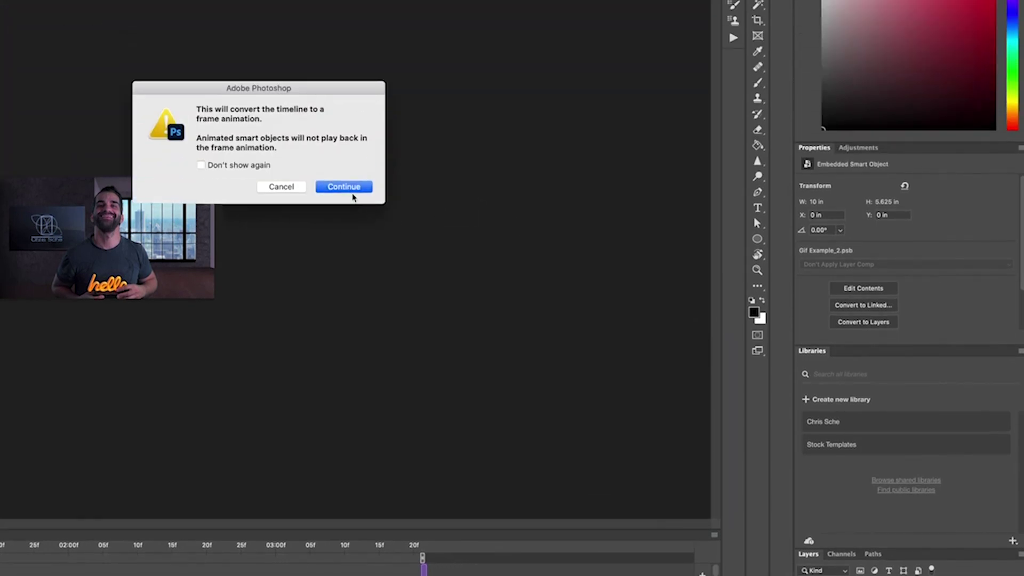
{"action": "left_click", "coordinate": [349, 187]}
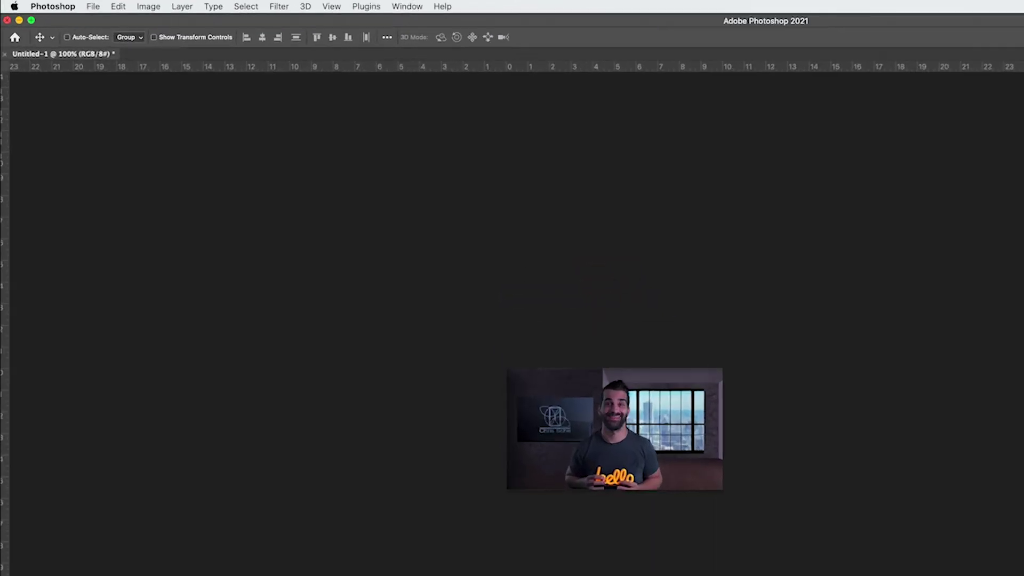
Open File > Export > Save for Web (Legacy) for the Gif Example_2 frame animation
{"action": "left_click", "coordinate": [62, 4]}
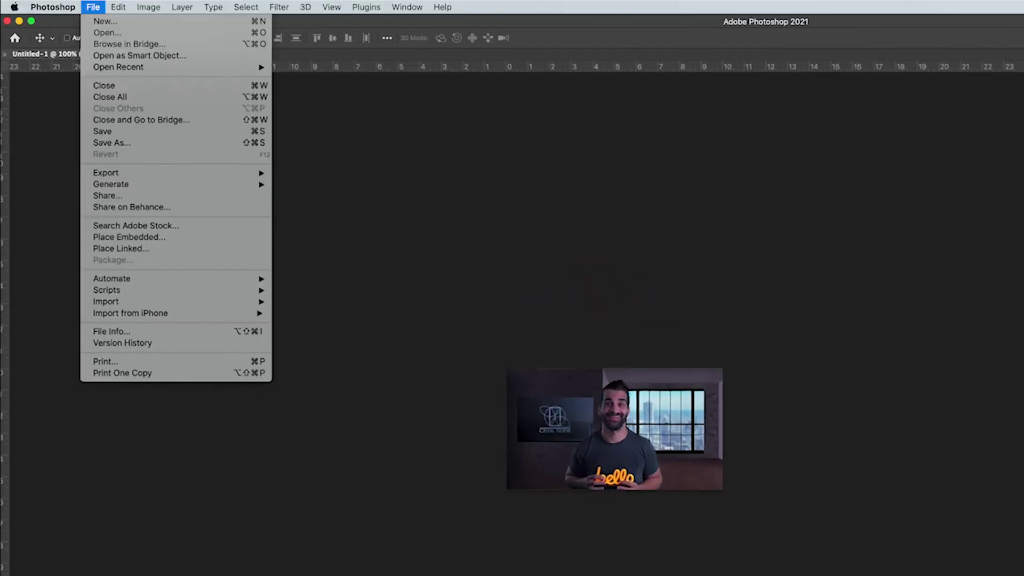
{"action": "mouse_move", "coordinate": [134, 178]}
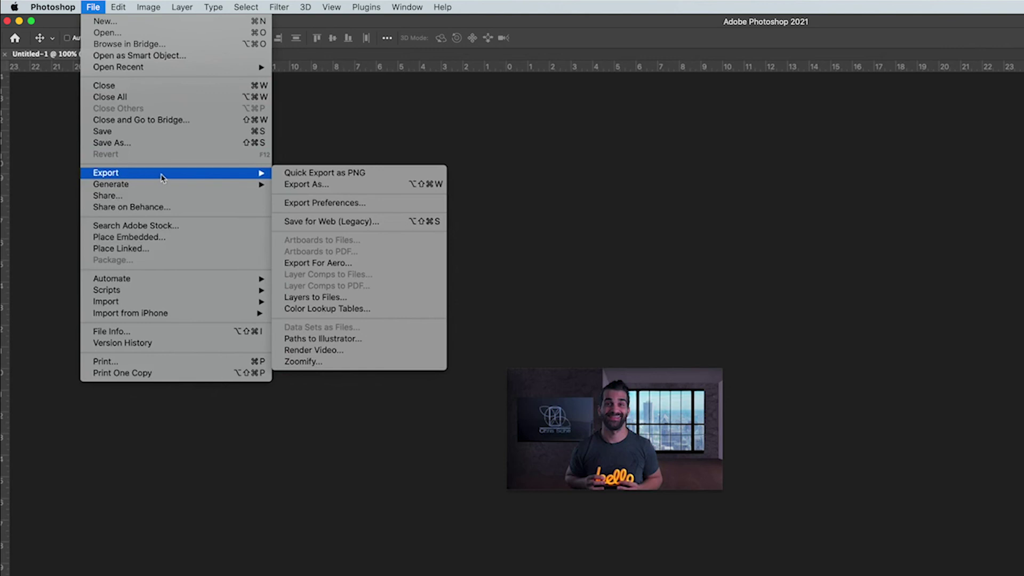
{"action": "left_click", "coordinate": [368, 229]}
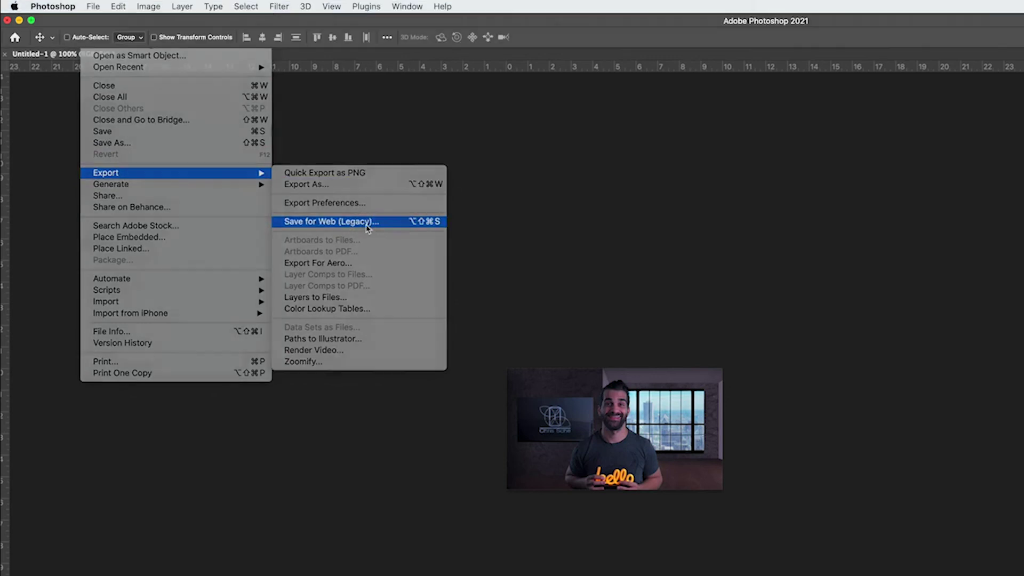